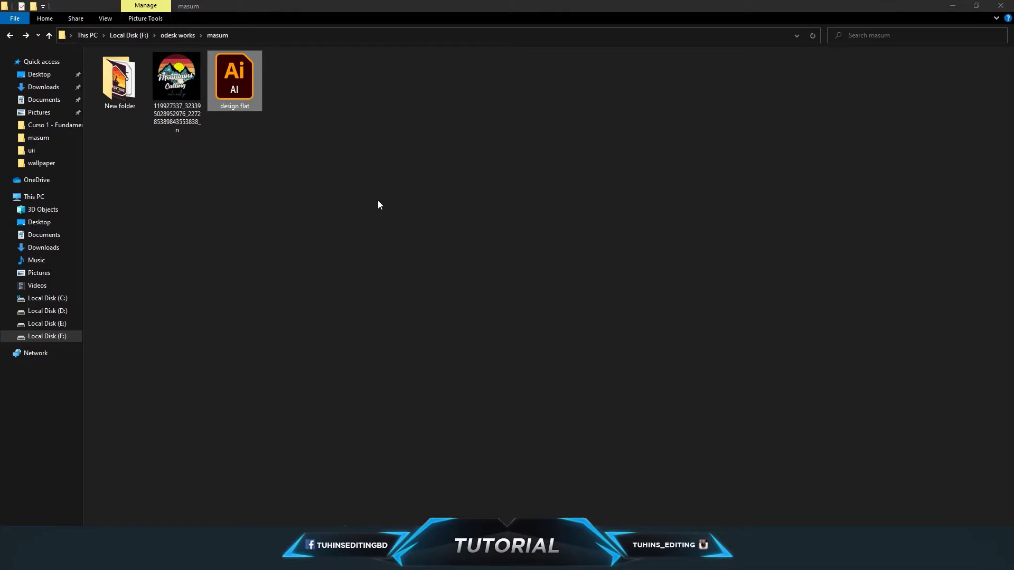
- Duplicate 'design flat', rename the copy 'design with grunge effect', and drag it into Illustrator
key(ctrl+v)
click(243, 113)
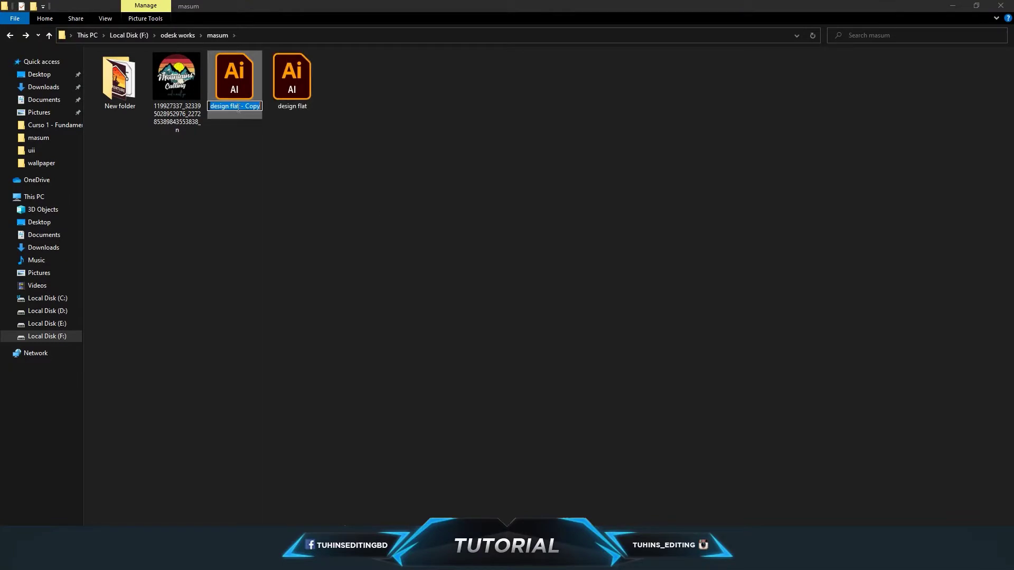
text(design with grunge e)
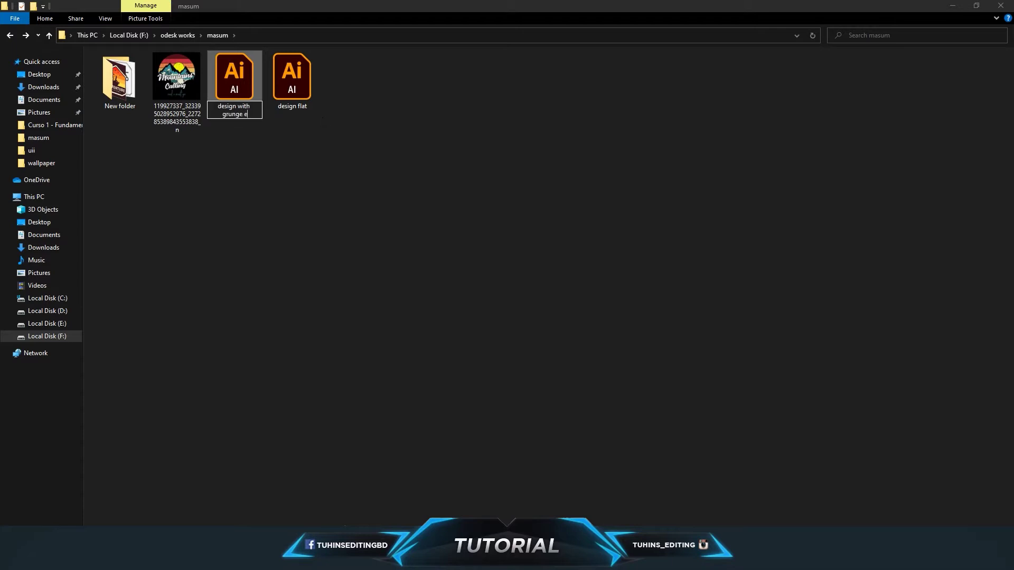
text(ffect)
key(Return)
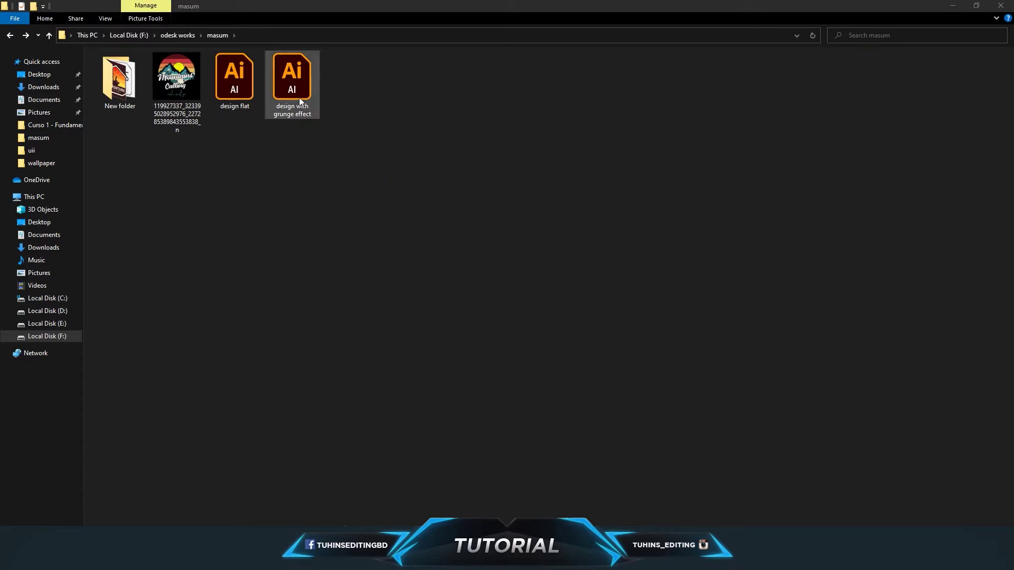
drag(299, 97, 377, 250)
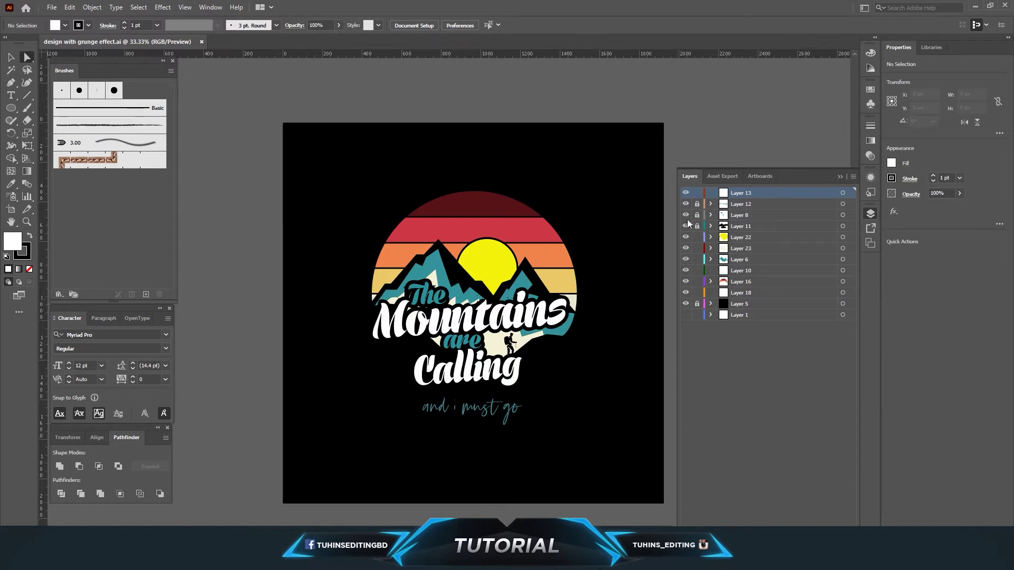
- Toggle visibility of the 'and i must go', 'The Mountains are Calling' and Layer 11 layers
click(686, 204)
click(685, 204)
click(685, 215)
click(686, 215)
click(685, 226)
click(686, 226)
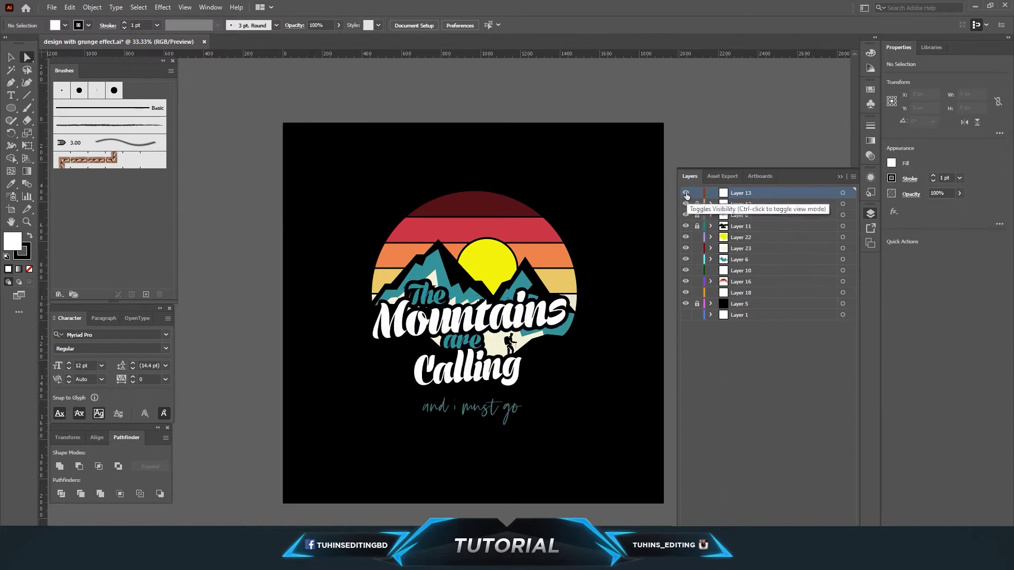
- Group the sunset stripes, sun and mountain shapes with Object > Group, then deselect
drag(347, 174, 620, 474)
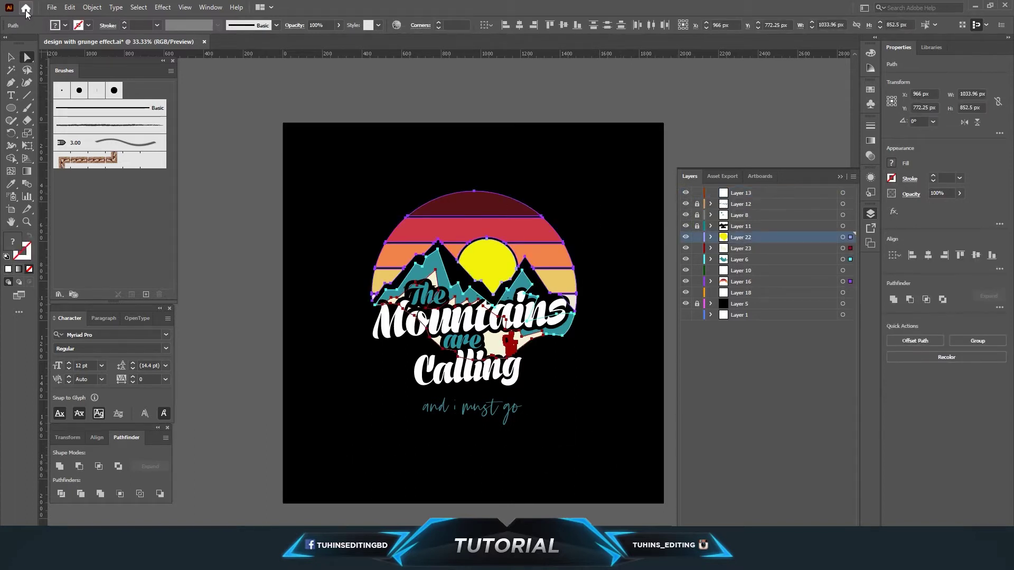
click(67, 8)
mouse_move(83, 7)
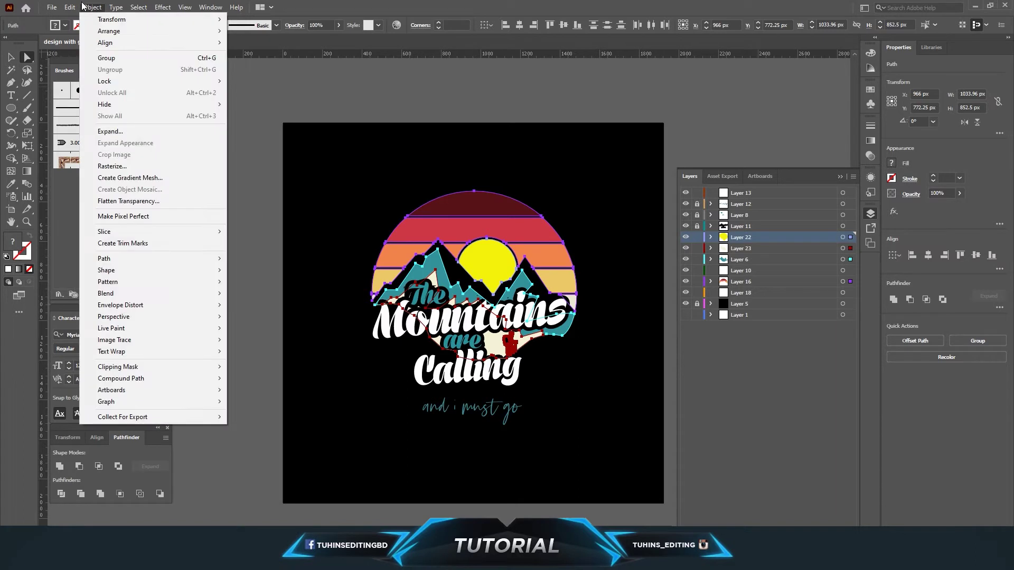
click(109, 58)
click(599, 398)
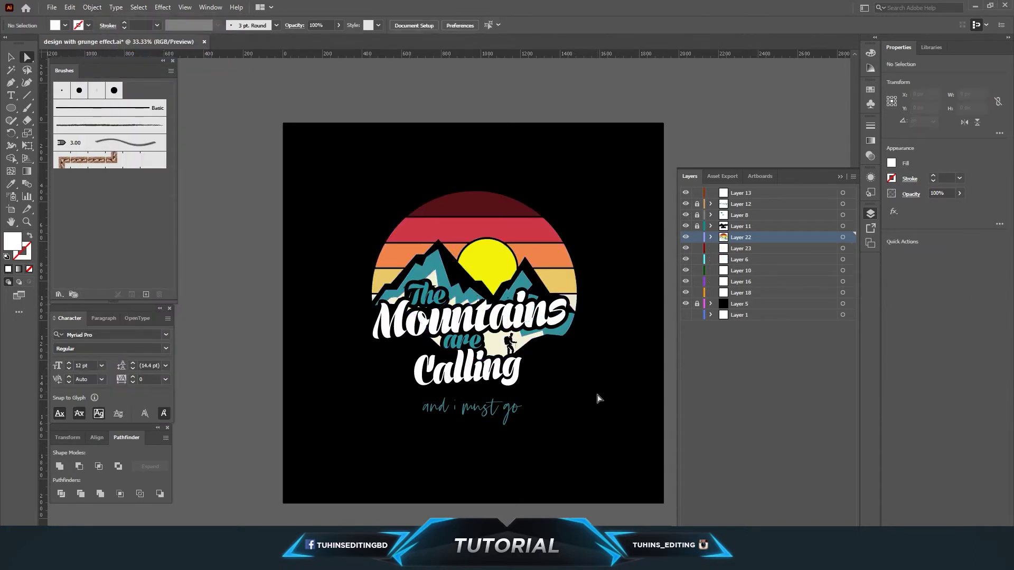
- Check the sunset-and-mountains layer's visibility and open the Transparency panel from the Window menu
click(686, 238)
click(687, 238)
click(222, 10)
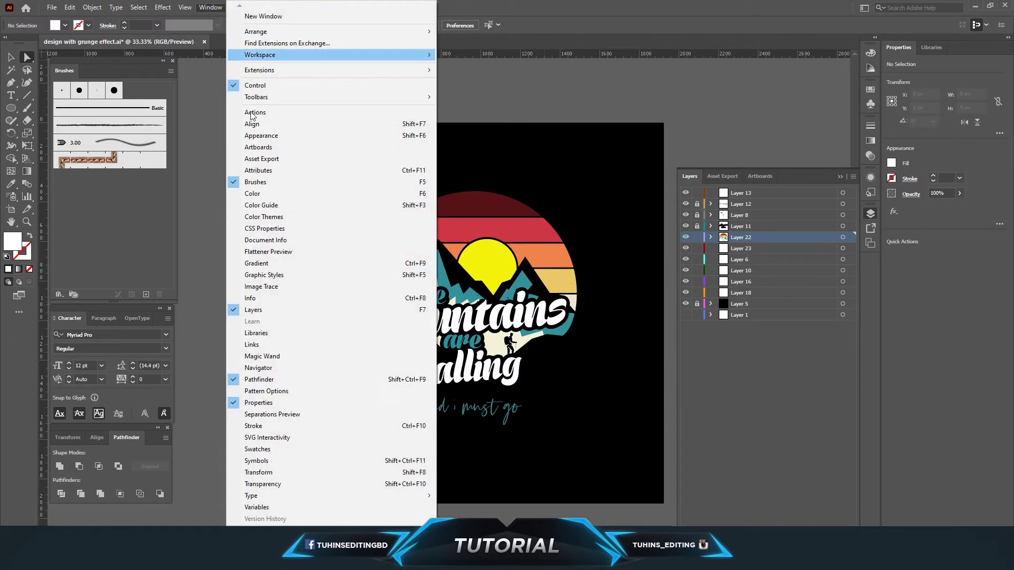
click(263, 483)
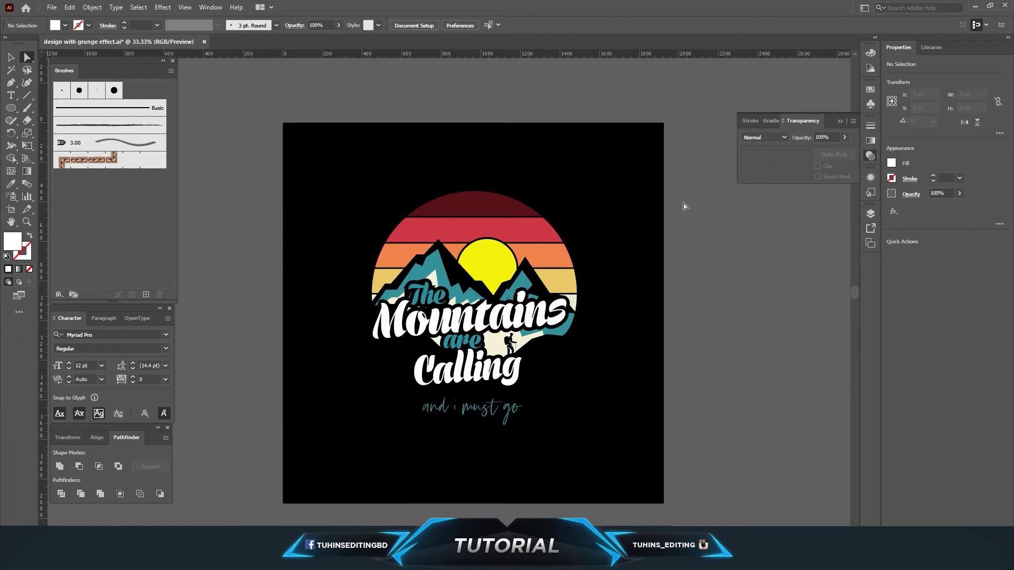
- Select the sunset-and-mountains group, apply Make Mask, then minimise Illustrator
click(10, 57)
click(497, 256)
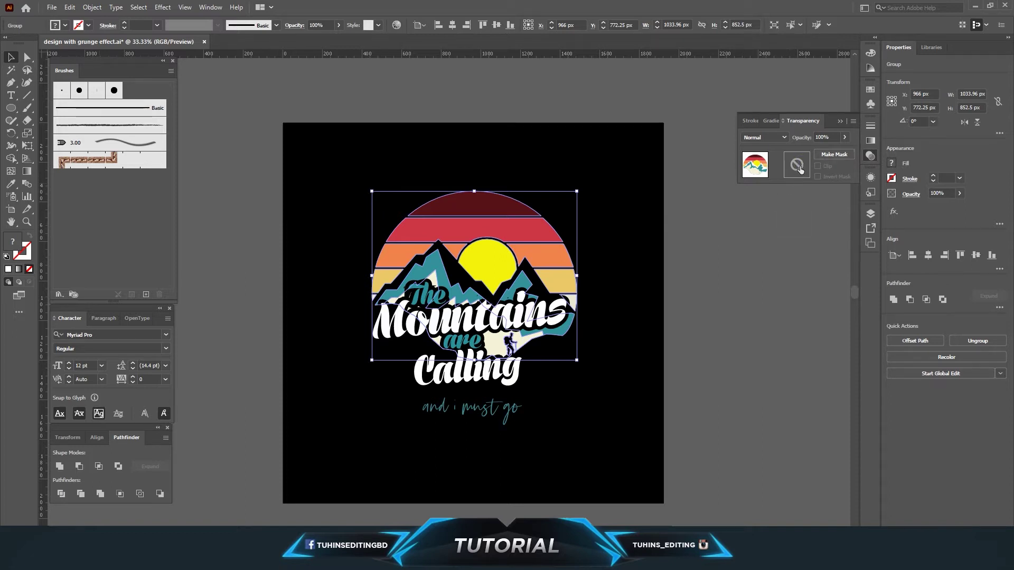
click(836, 156)
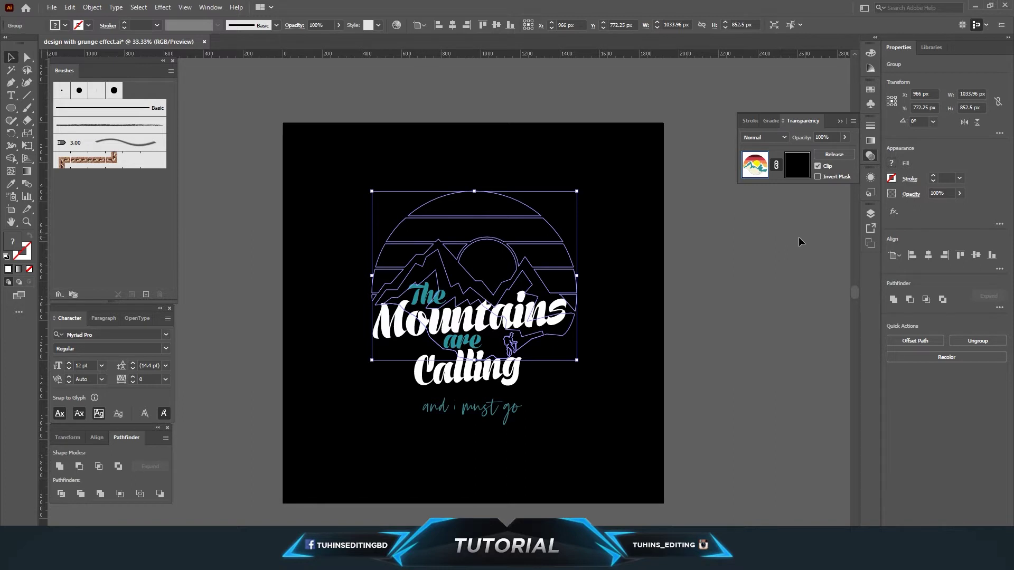
key(super+d)
- Preview the concrete texture photo in Photos, then drag it into Illustrator as a new document
double_click(309, 342)
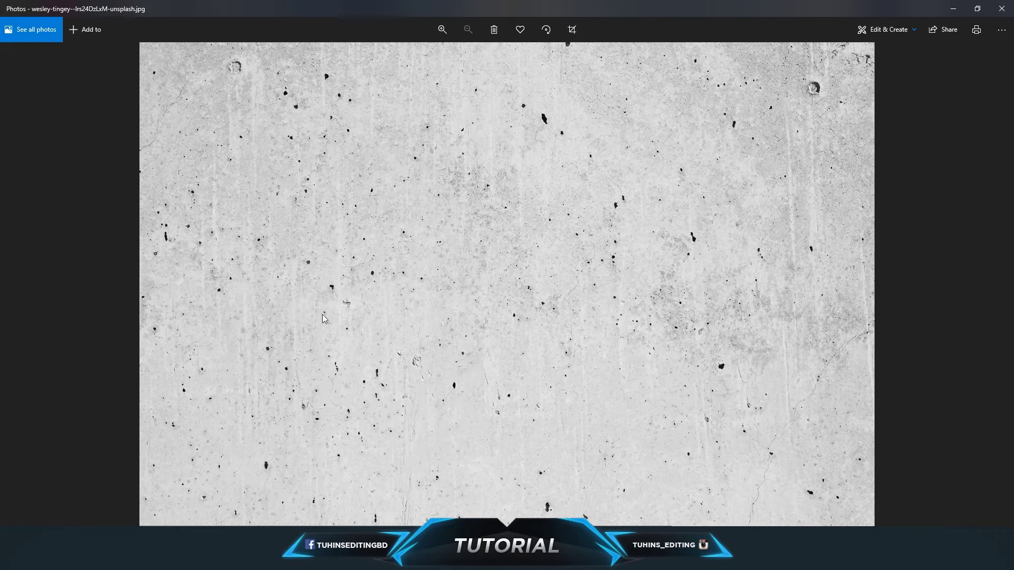
click(1002, 8)
drag(314, 344, 354, 412)
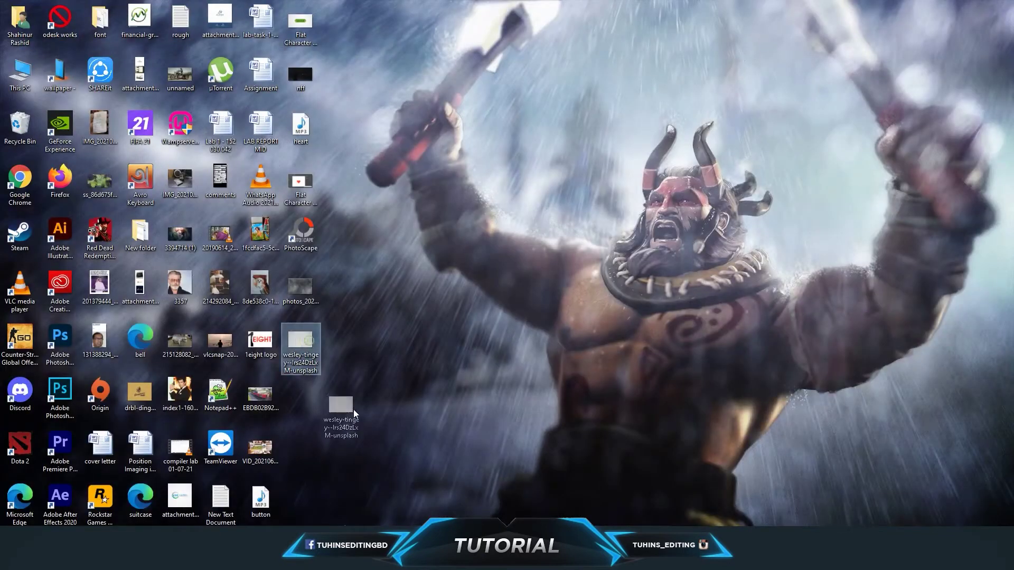
drag(348, 473, 278, 522)
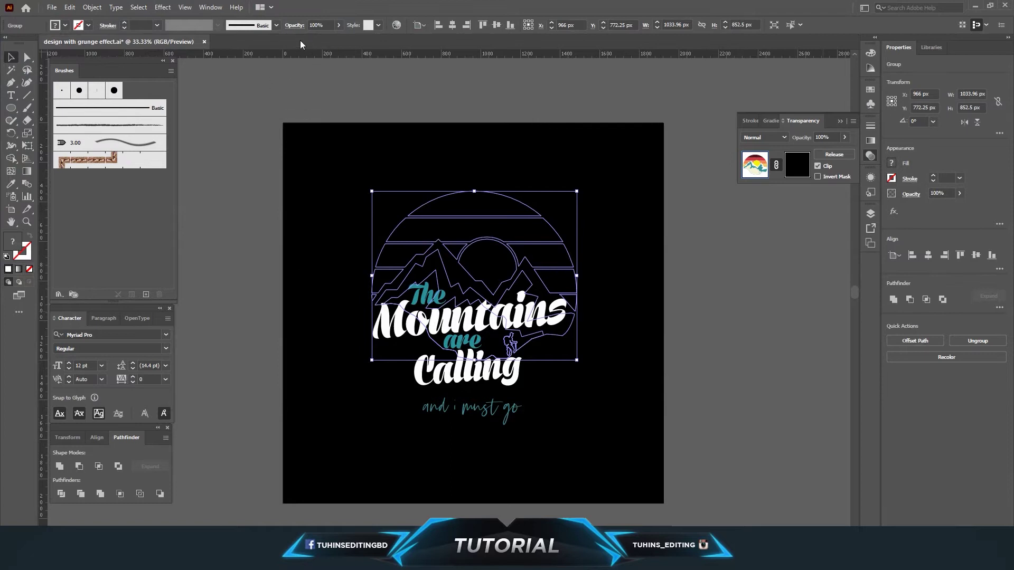
drag(301, 45, 301, 45)
- Select the concrete texture image and run Image Trace, accepting the slow-tracing warning
click(504, 306)
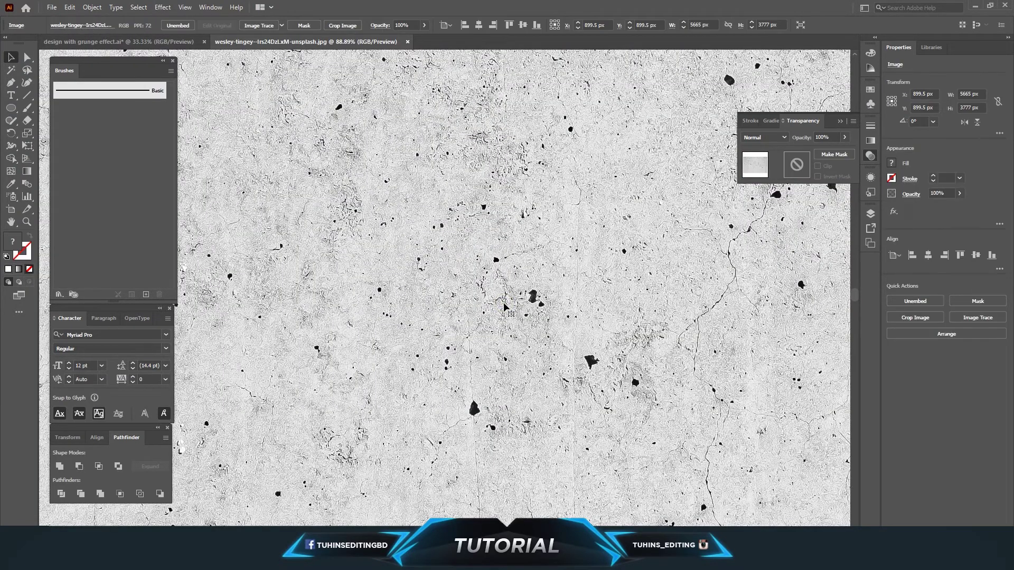
key(ctrl+minus)
key(ctrl+minus)
key(ctrl+minus)
key(ctrl+minus)
key(ctrl+minus)
key(ctrl+minus)
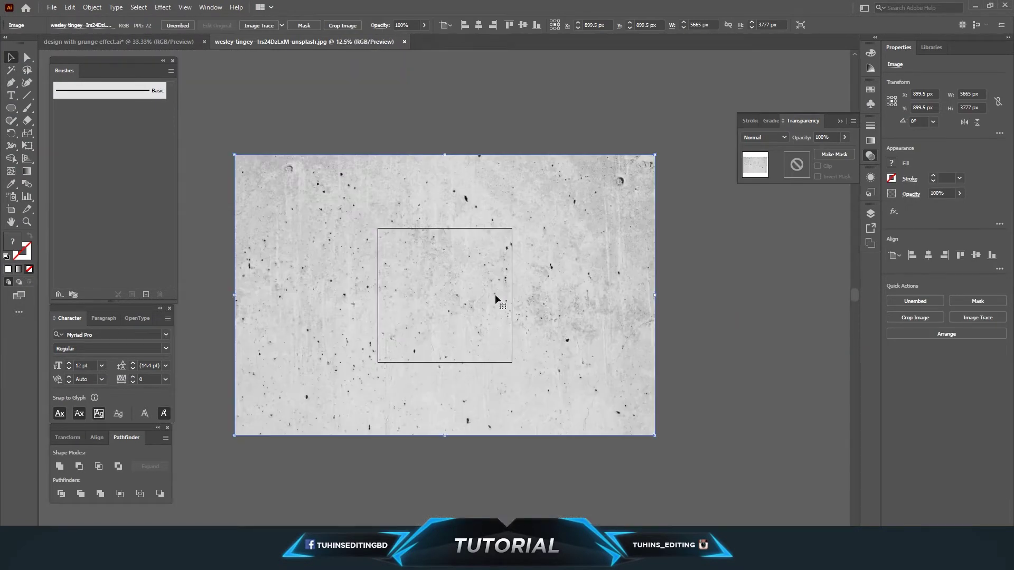
click(259, 25)
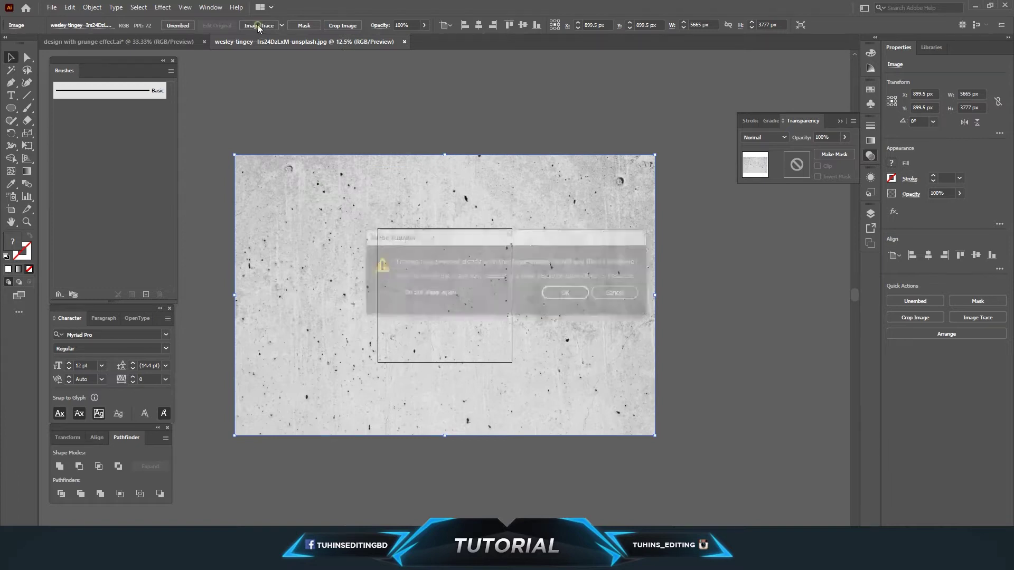
click(573, 294)
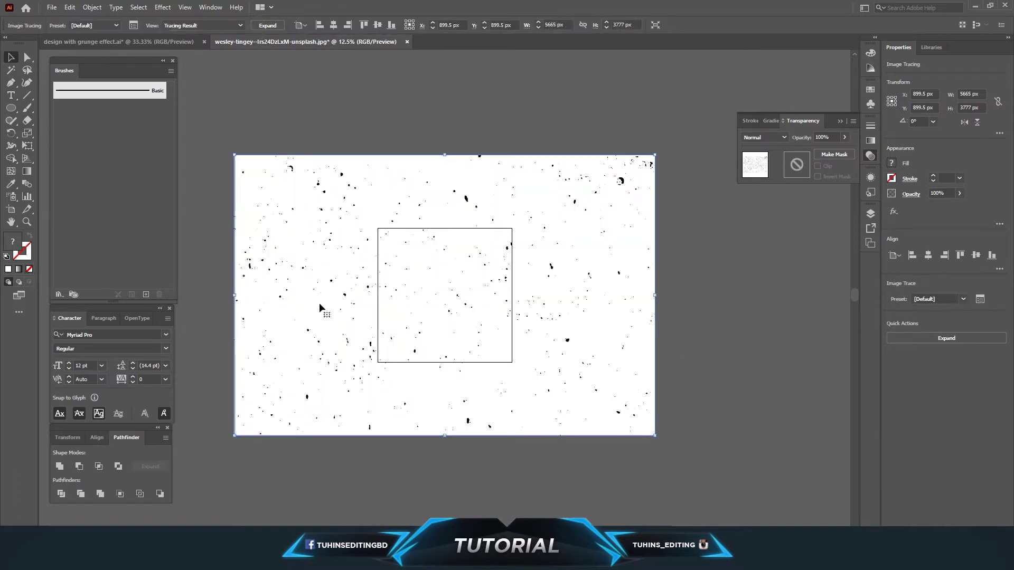
- In the Image Trace panel, set the black-and-white threshold to 189
click(209, 7)
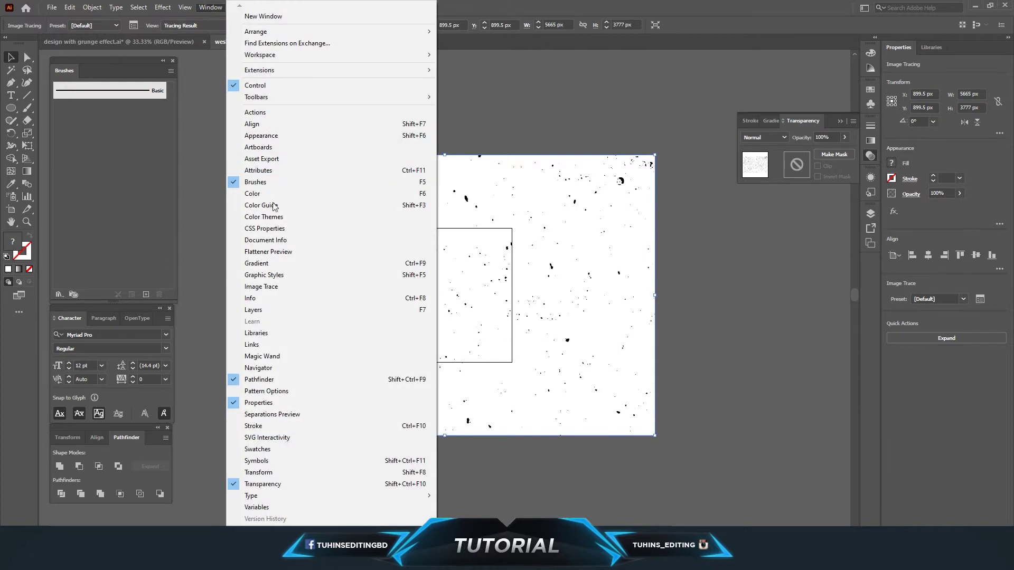
click(275, 291)
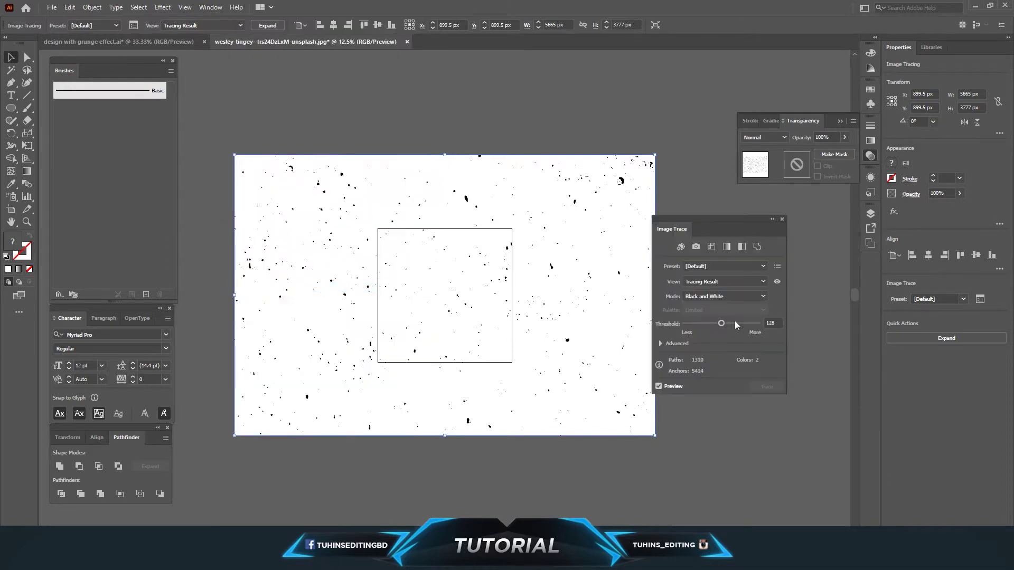
drag(703, 226, 748, 226)
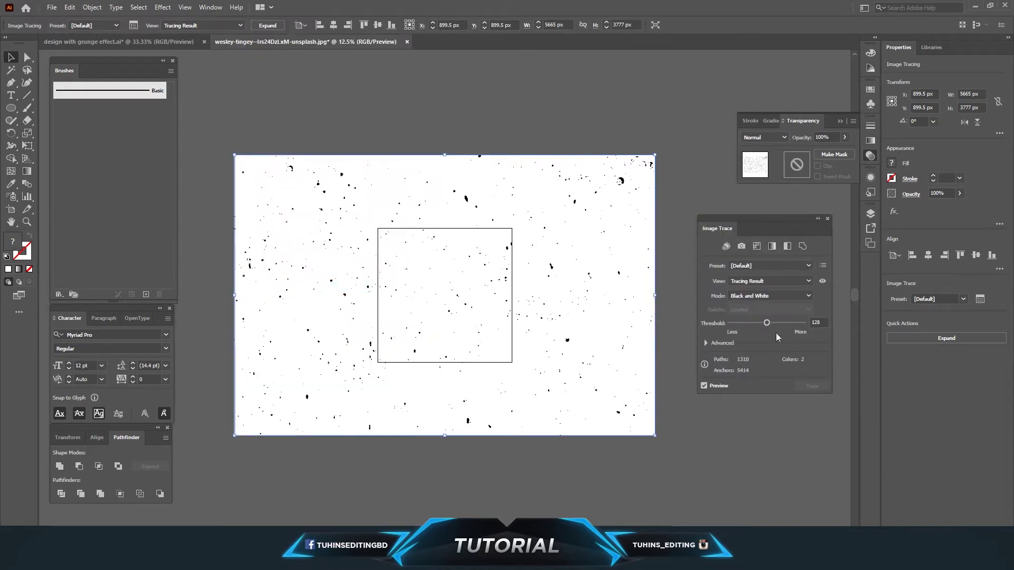
drag(771, 323, 774, 323)
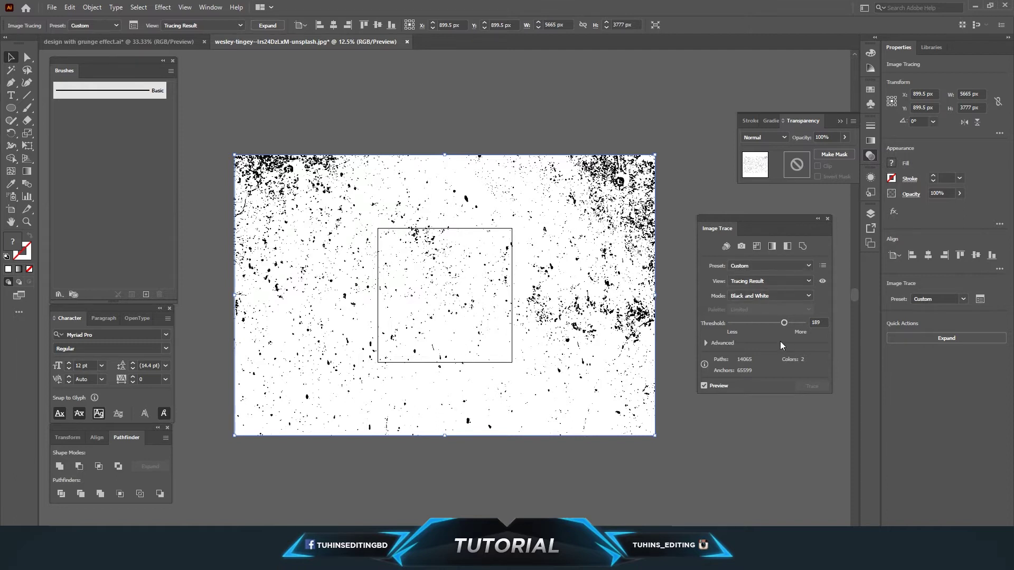
- Expand the trace, then select all white shapes with the Magic Wand and delete them
click(271, 27)
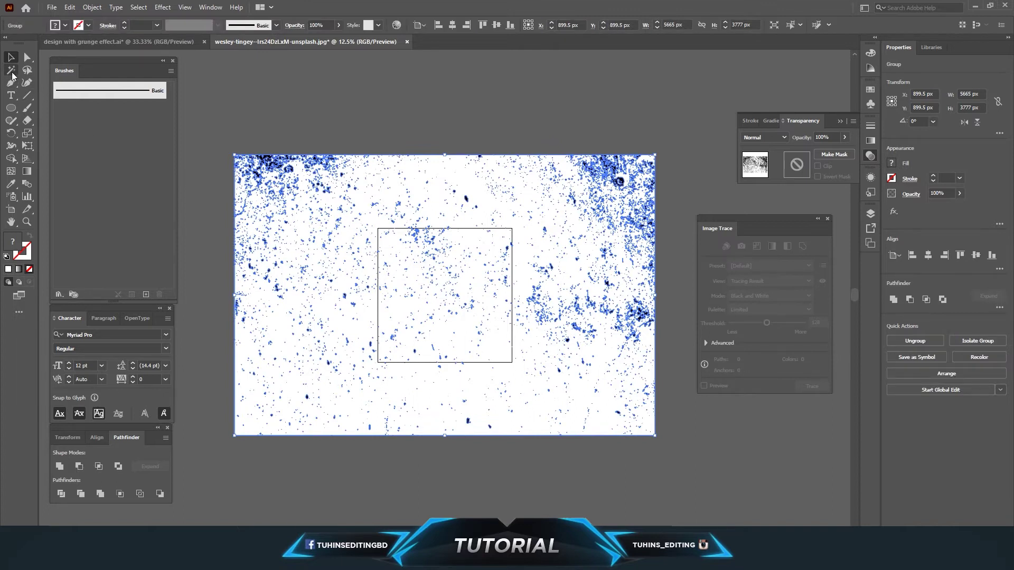
click(12, 70)
click(508, 248)
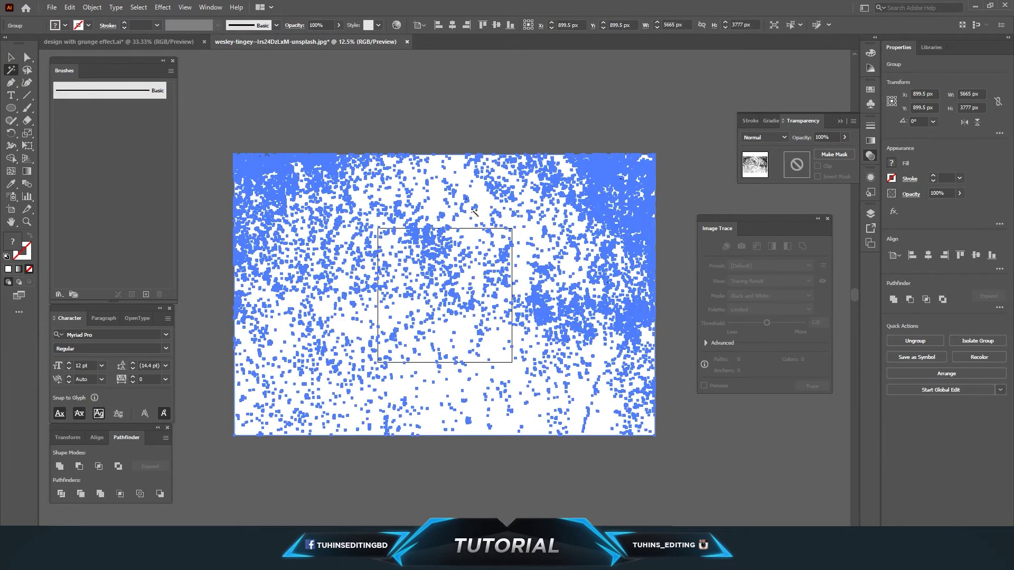
click(462, 179)
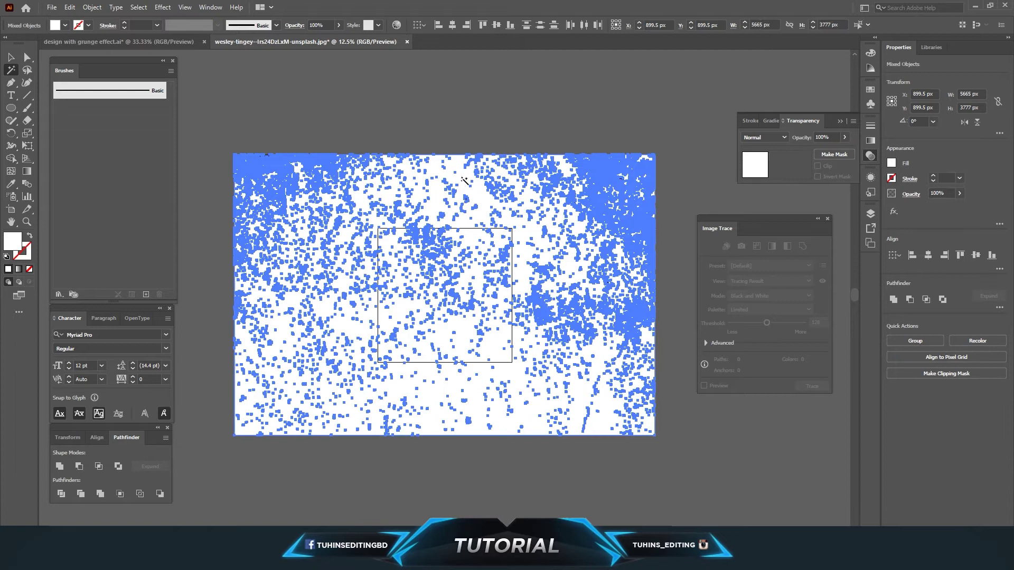
click(92, 7)
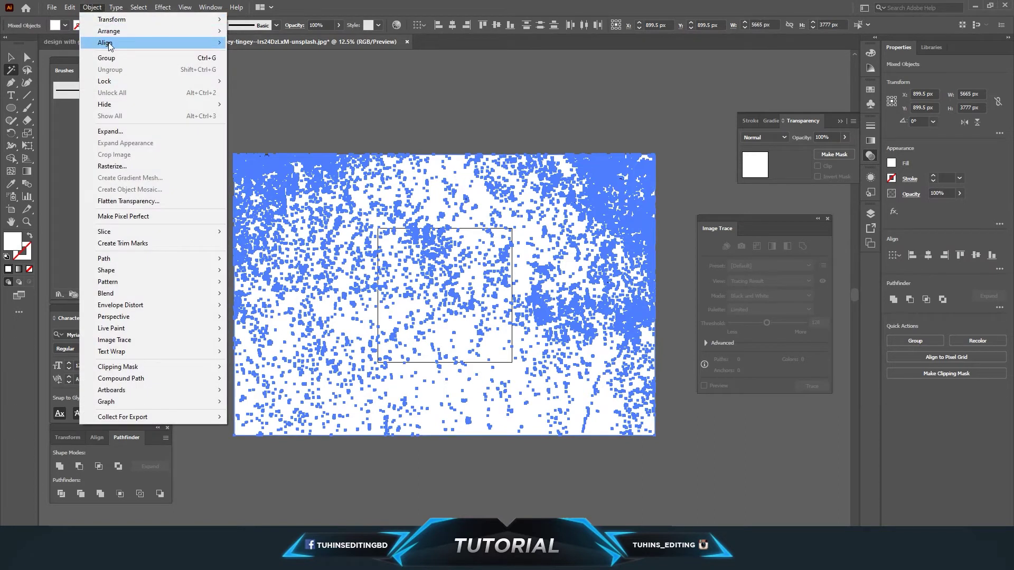
mouse_move(72, 9)
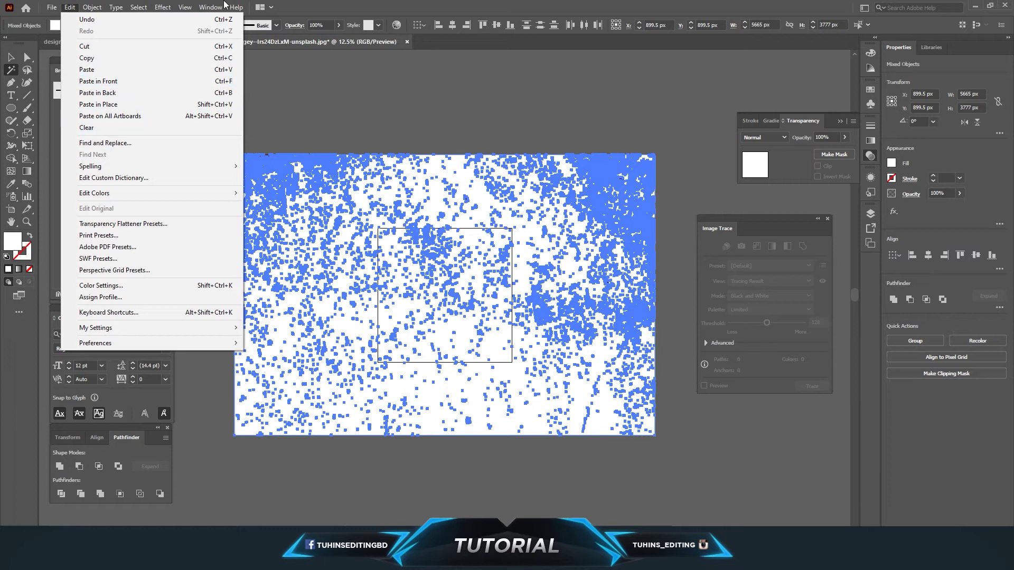
click(457, 4)
click(500, 230)
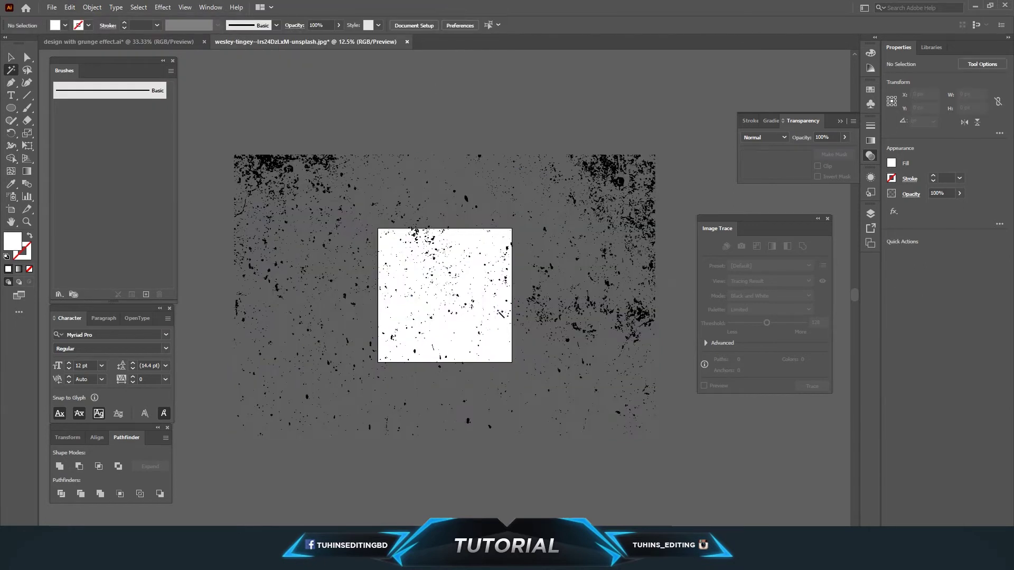
- Scale the speckle group down to about 1616 × 1650 px inside the white square
key(v)
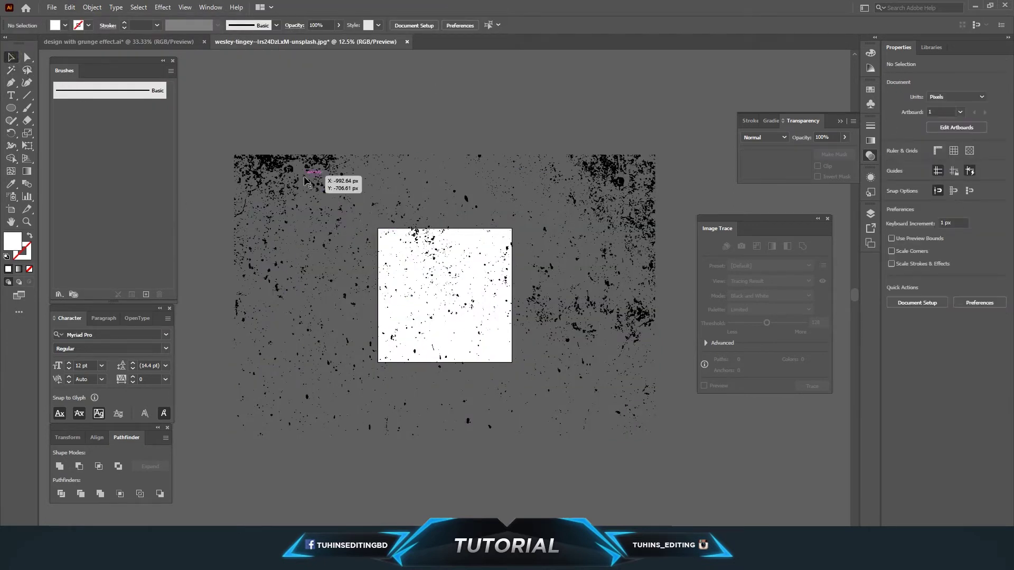
click(327, 178)
click(515, 401)
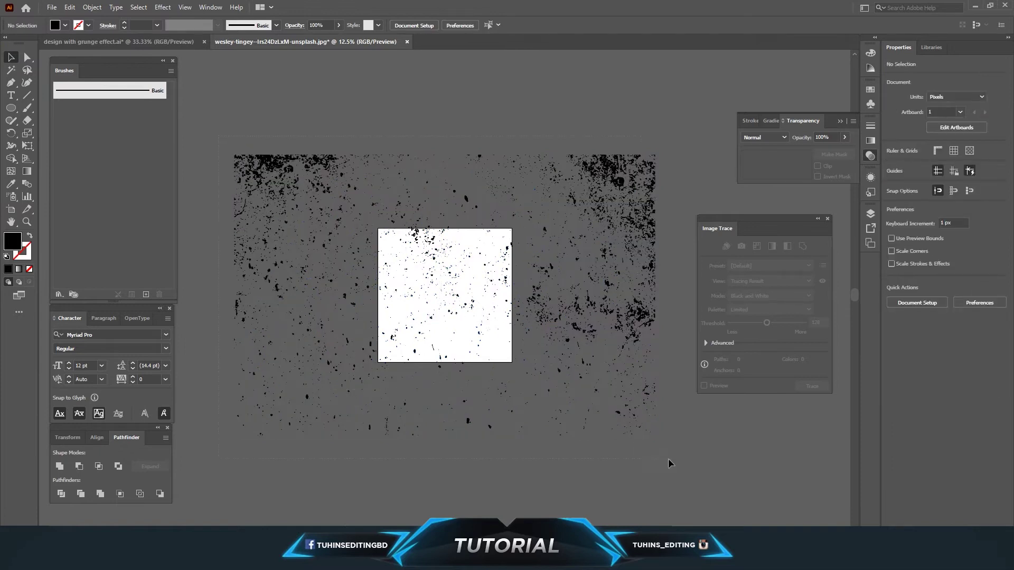
click(647, 338)
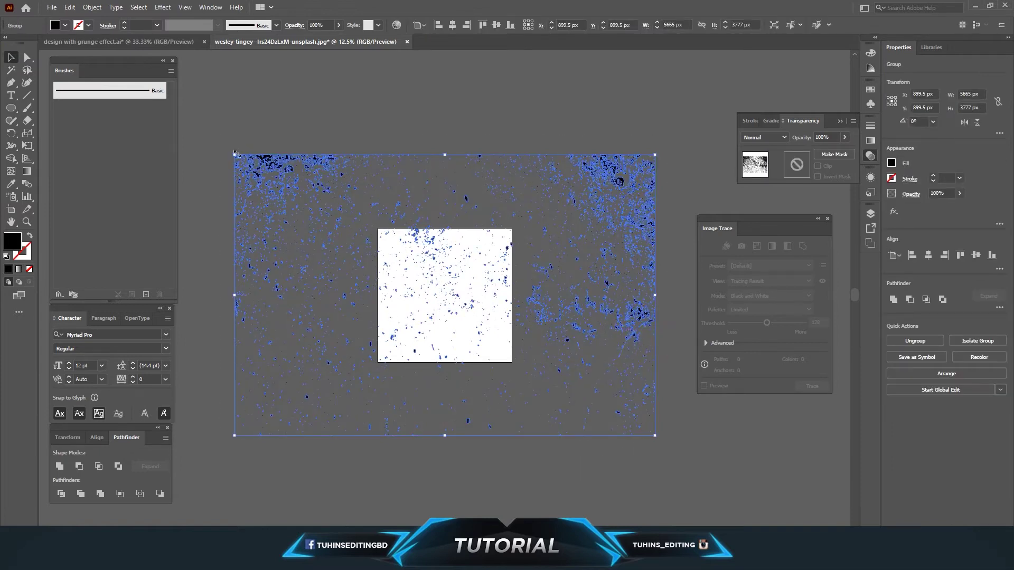
drag(234, 155, 375, 228)
drag(647, 434, 512, 362)
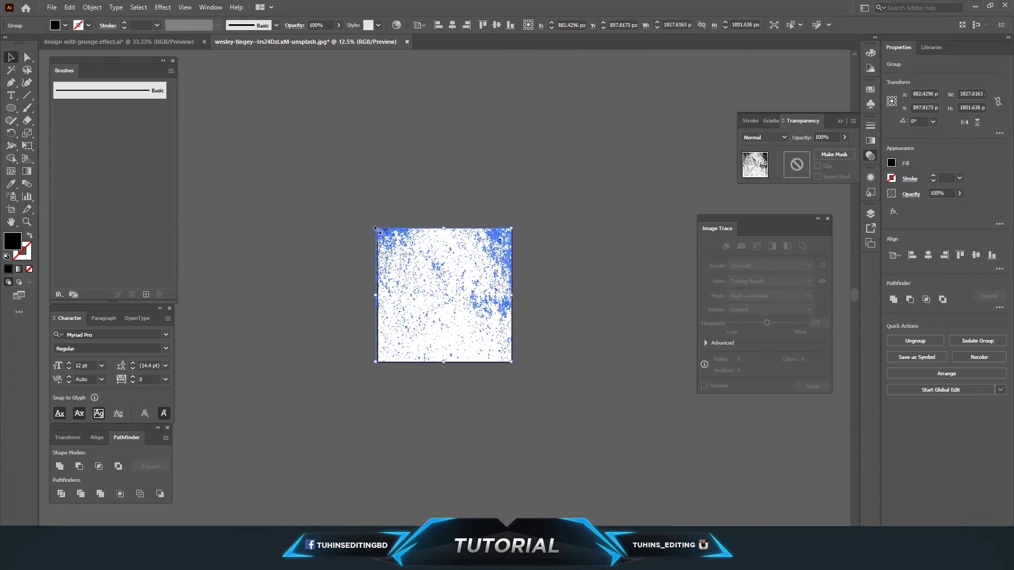
mouse_move(382, 232)
mouse_down()
mouse_move(406, 228)
mouse_move(385, 231)
mouse_up()
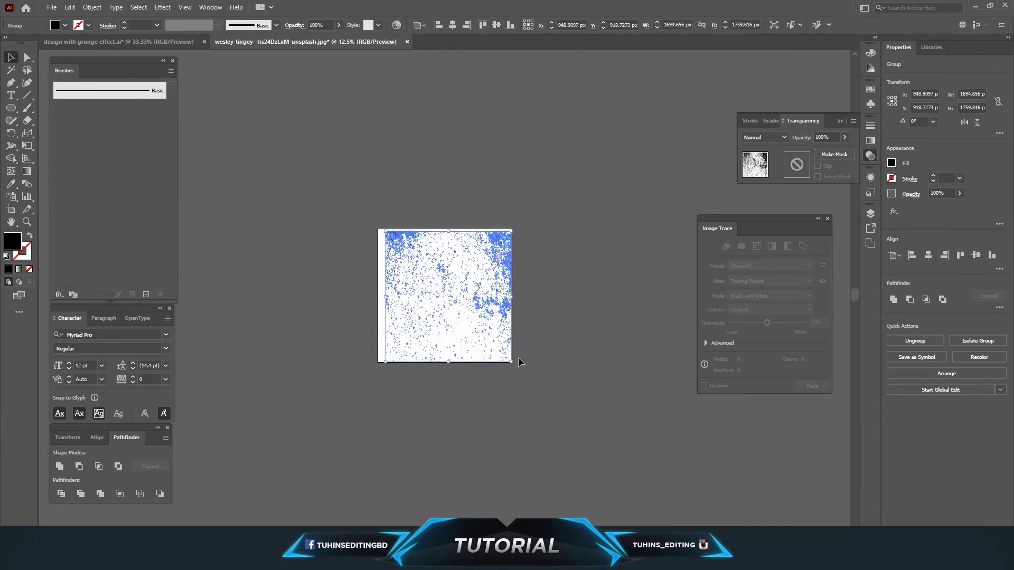
drag(506, 357, 506, 353)
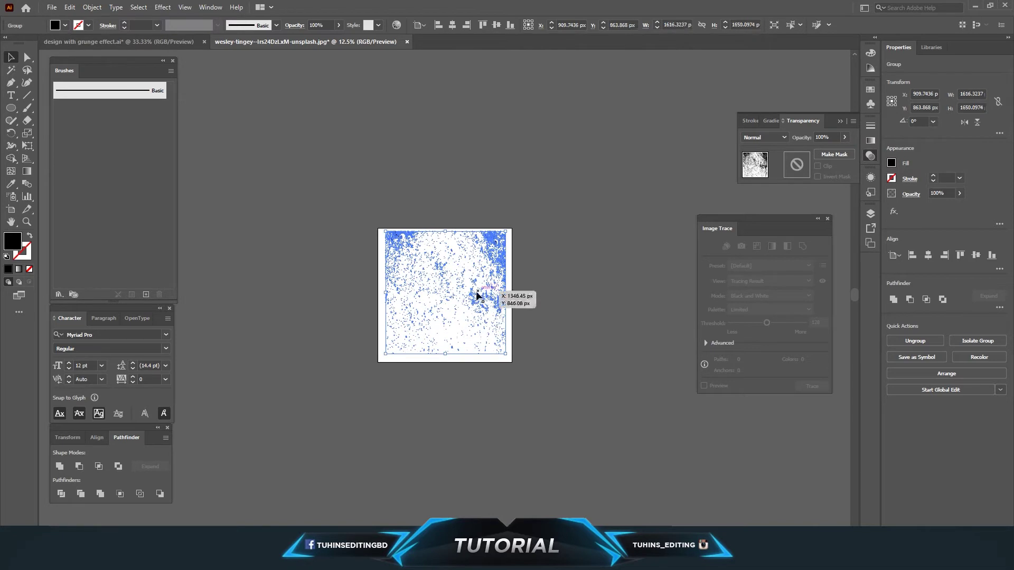
- Use File > Save As to save the texture as 'texture vector' in the masum folder
click(528, 292)
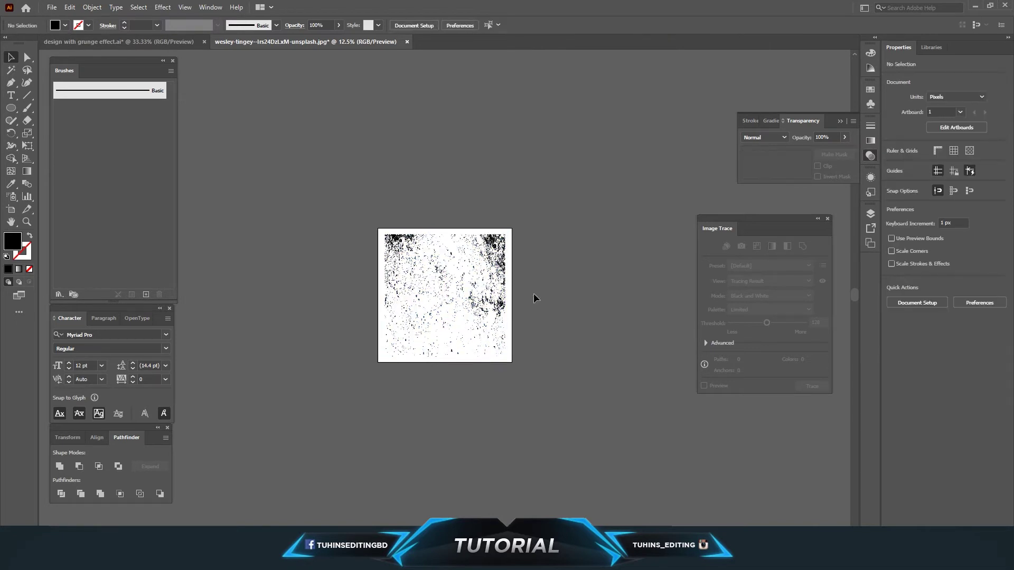
key(ctrl+equal)
key(ctrl+equal)
key(ctrl+equal)
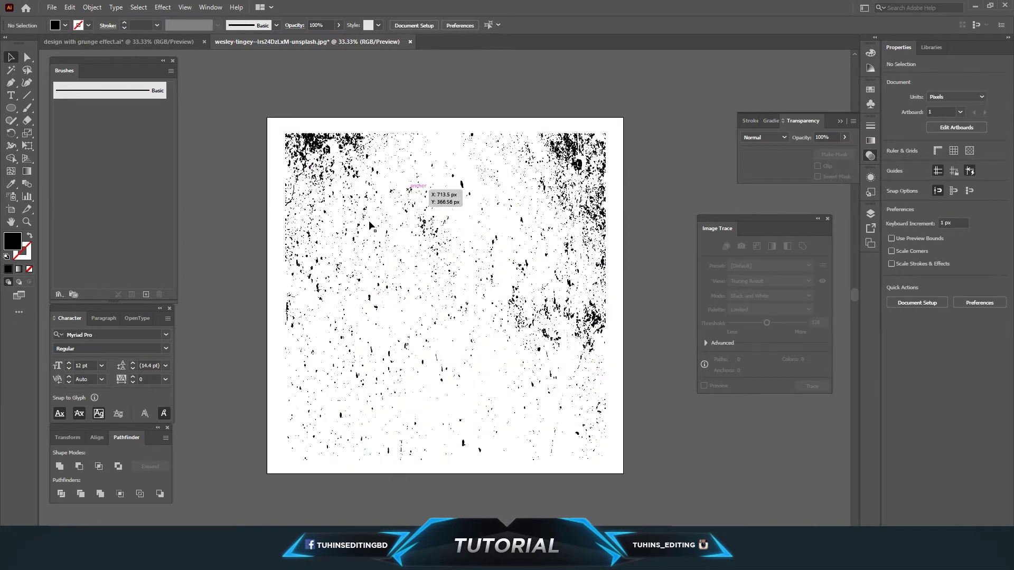
click(52, 7)
click(75, 105)
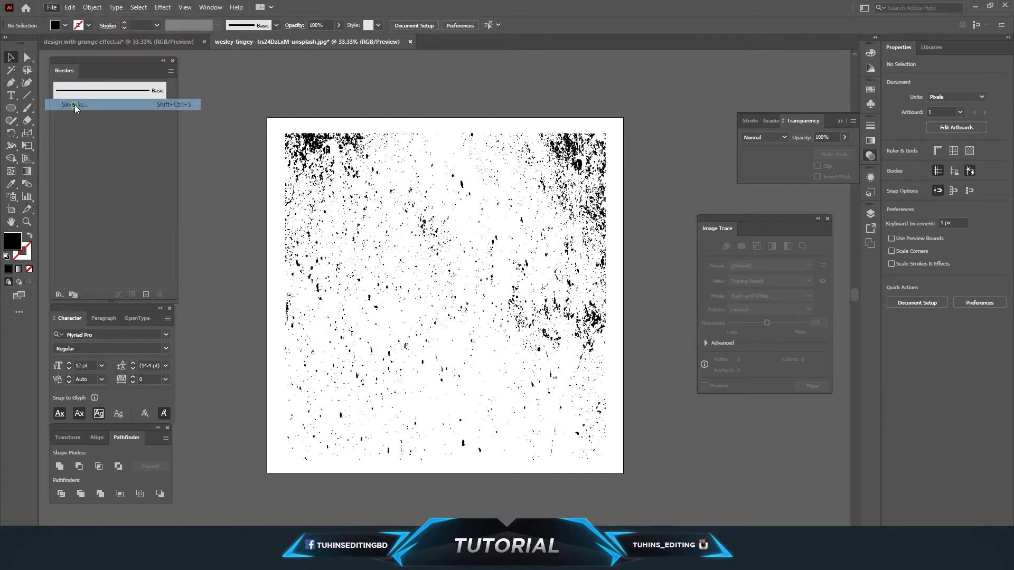
click(366, 124)
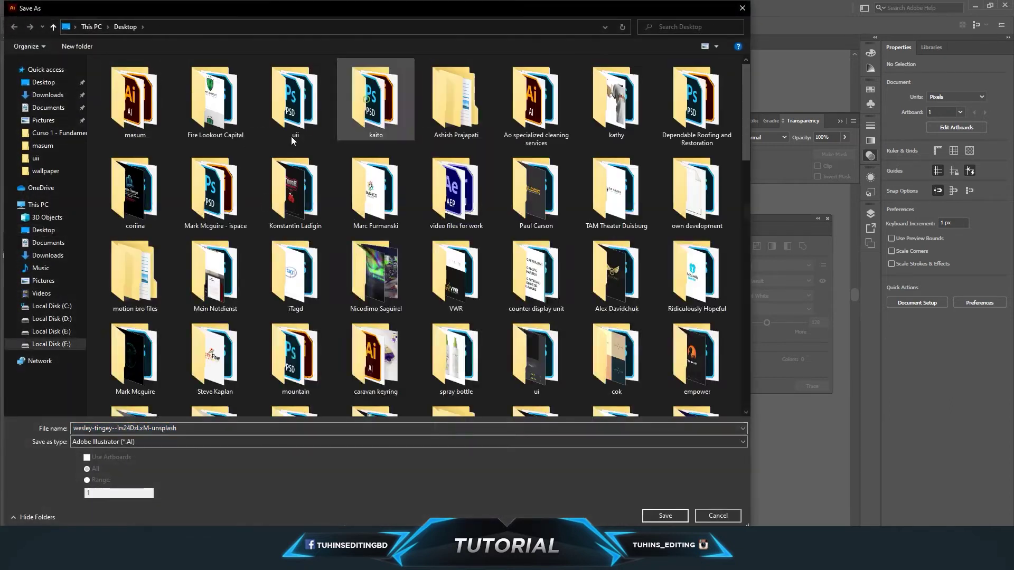
double_click(157, 107)
click(299, 430)
text(te)
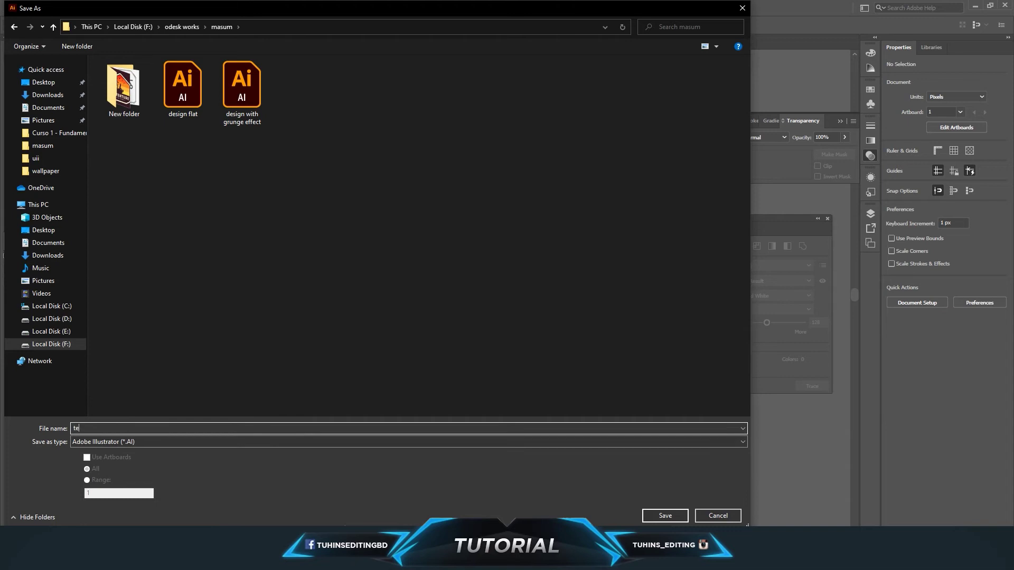
text(xture vector)
key(Return)
key(Return)
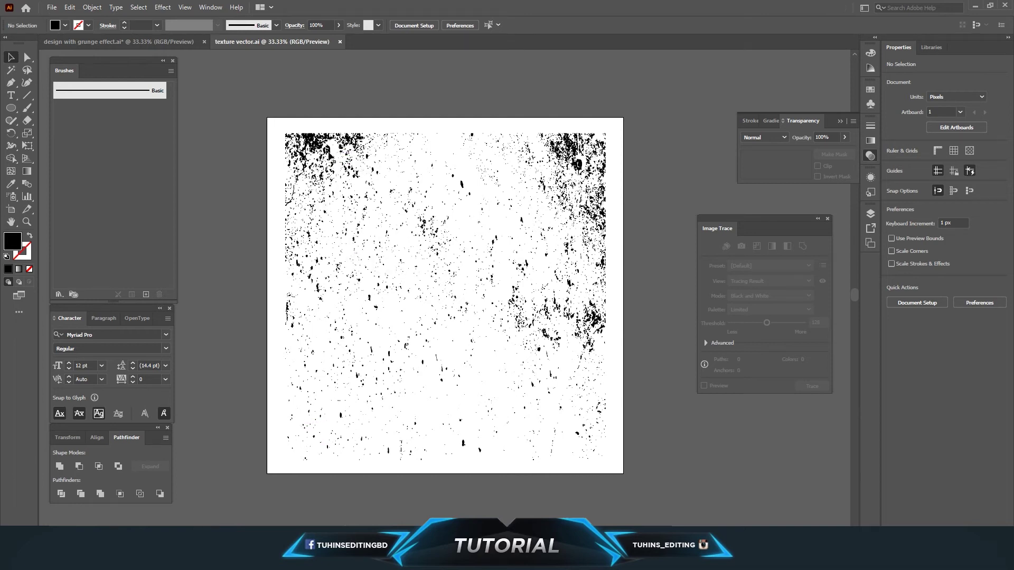
- Select and copy the whole speckle texture artwork
click(323, 150)
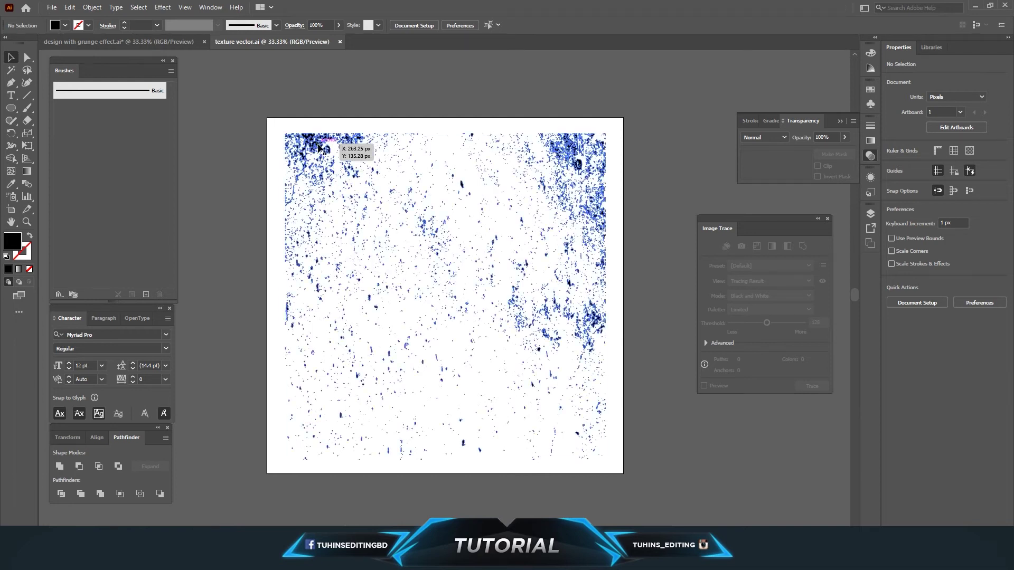
click(69, 7)
click(80, 57)
- In the badge document, enter opacity-mask editing and Paste in Place the texture
click(91, 41)
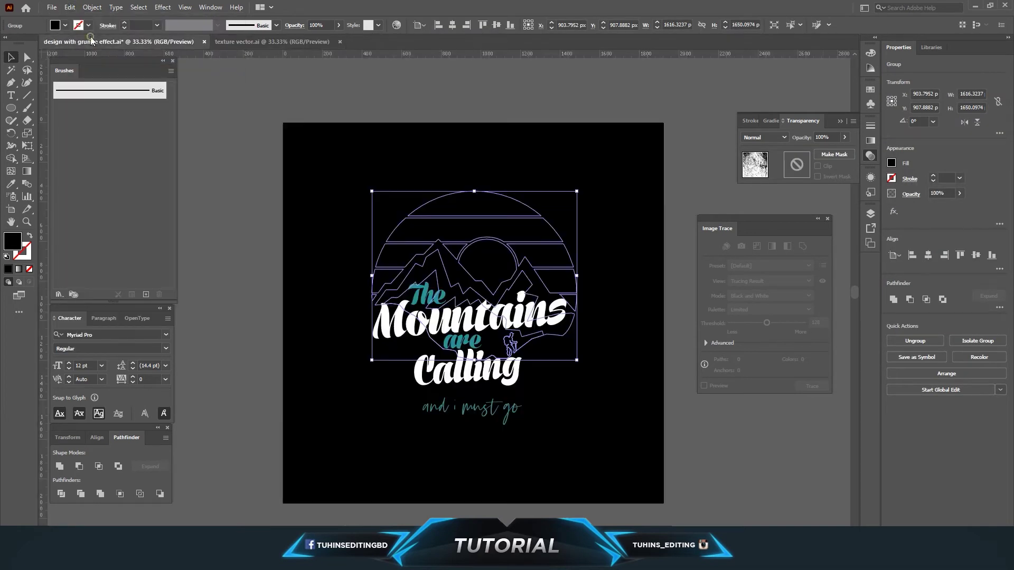
click(798, 164)
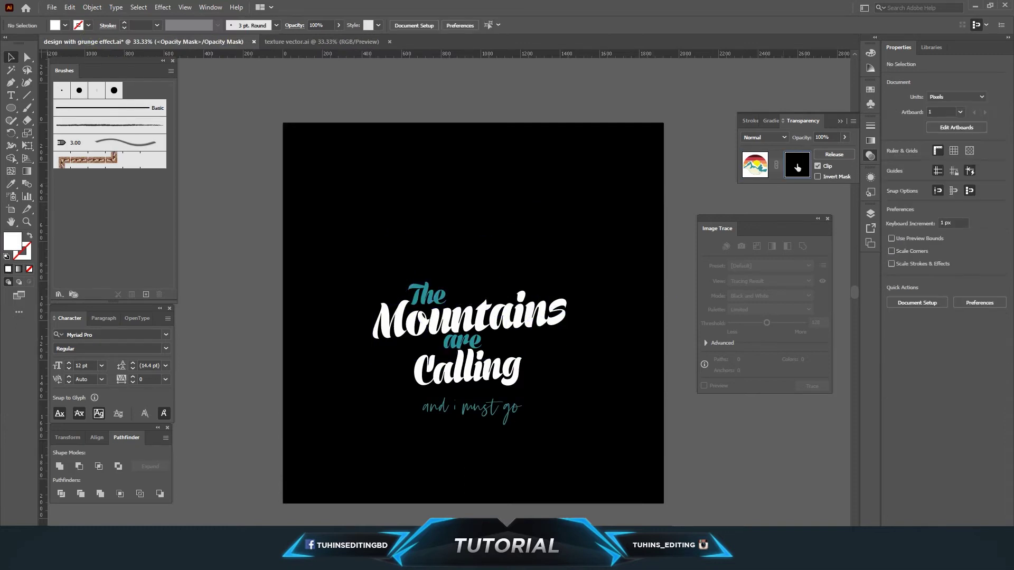
click(759, 165)
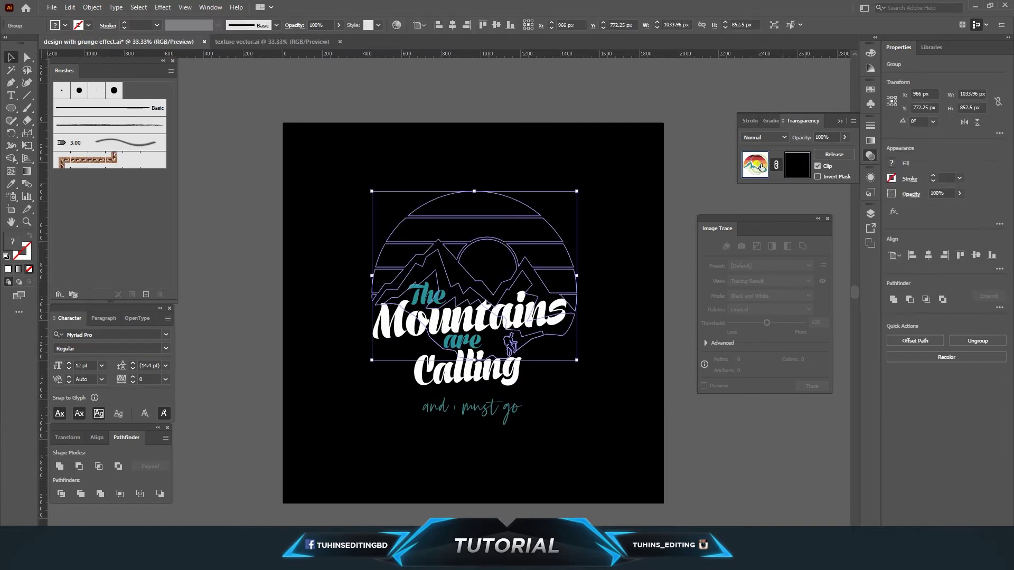
click(803, 167)
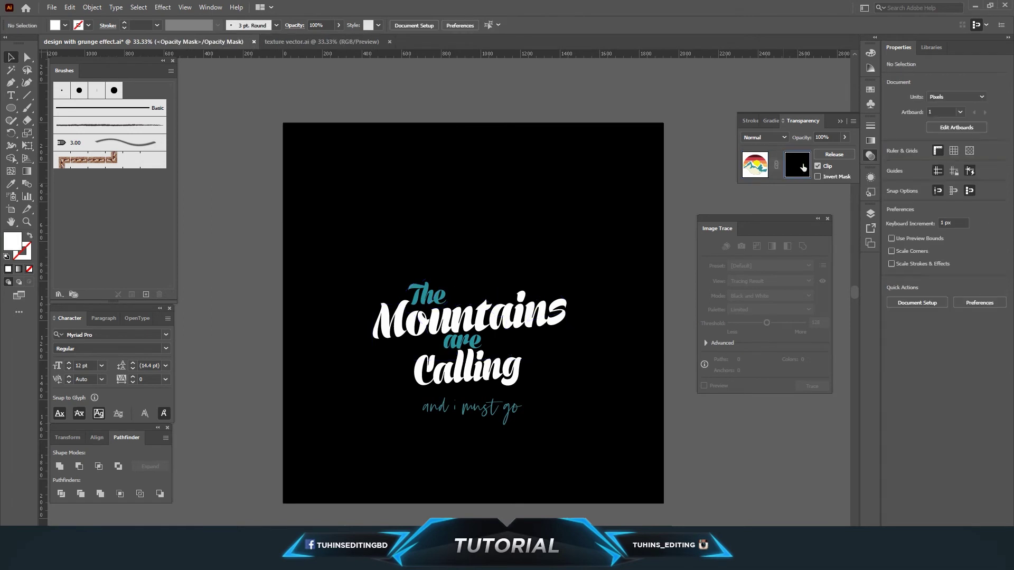
click(69, 8)
click(108, 102)
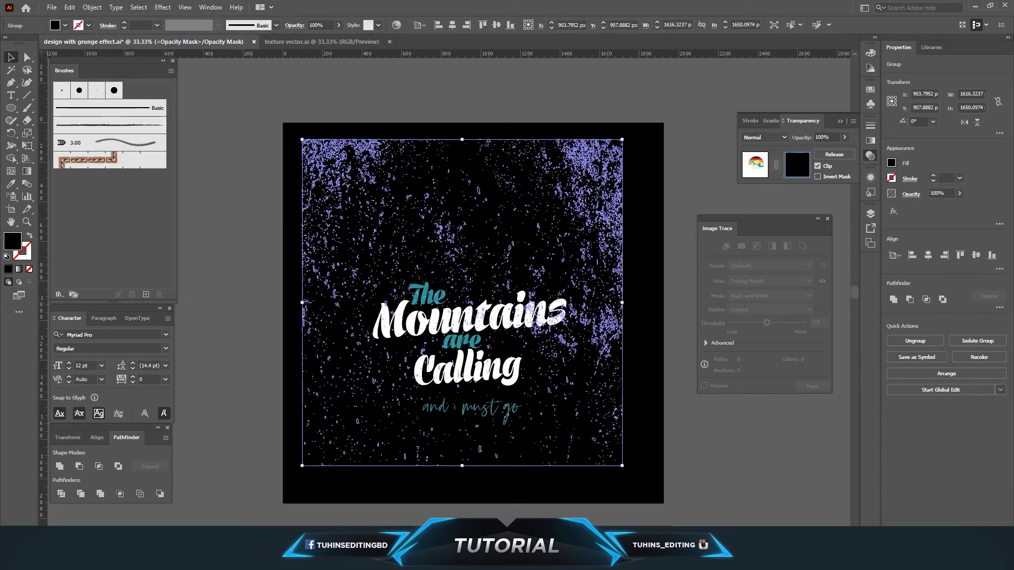
- Uncheck Clip and scale the mask texture to about 1086 × 992 px over the badge
drag(609, 223, 620, 241)
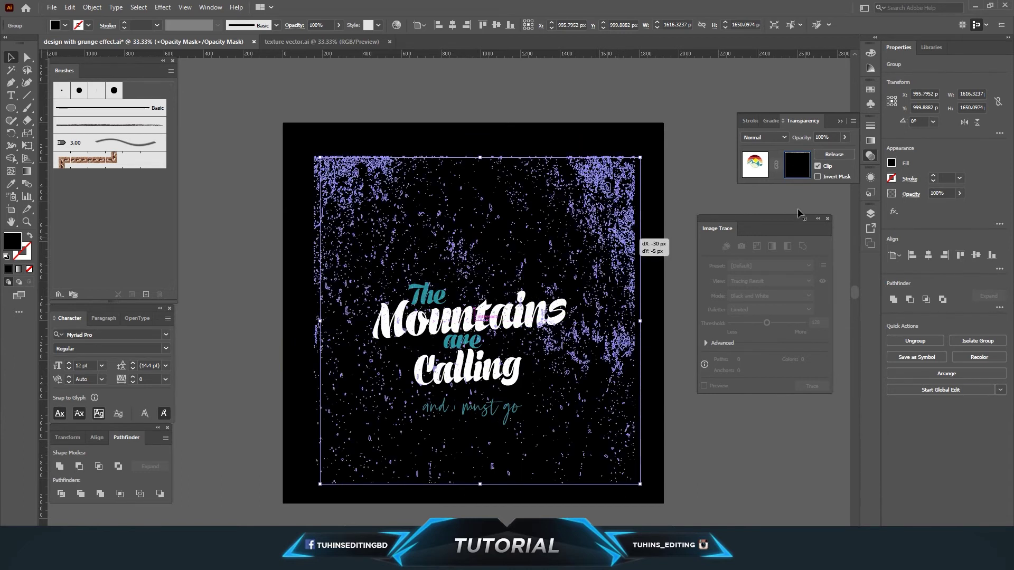
click(818, 167)
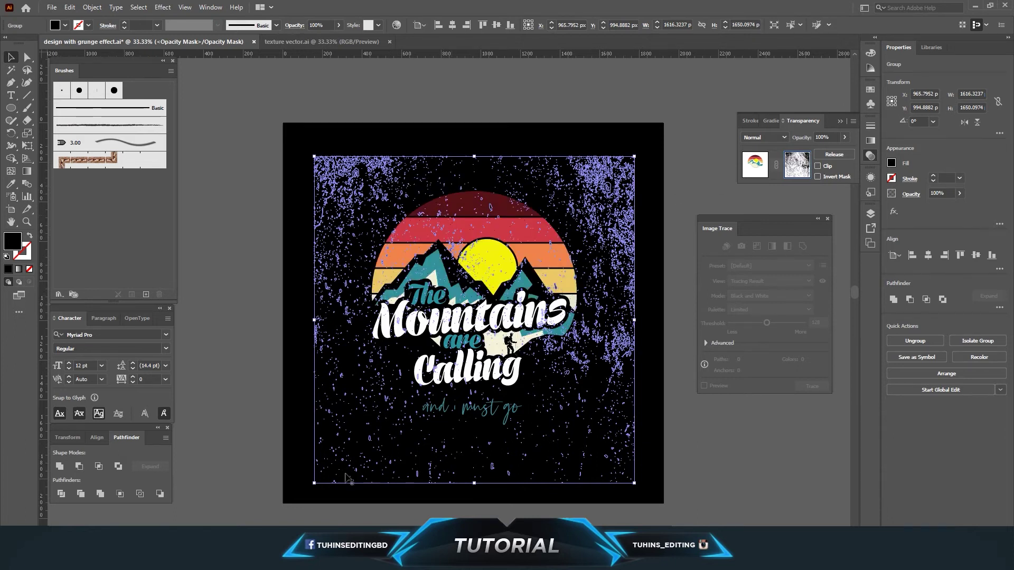
drag(315, 482, 364, 453)
drag(634, 157, 608, 188)
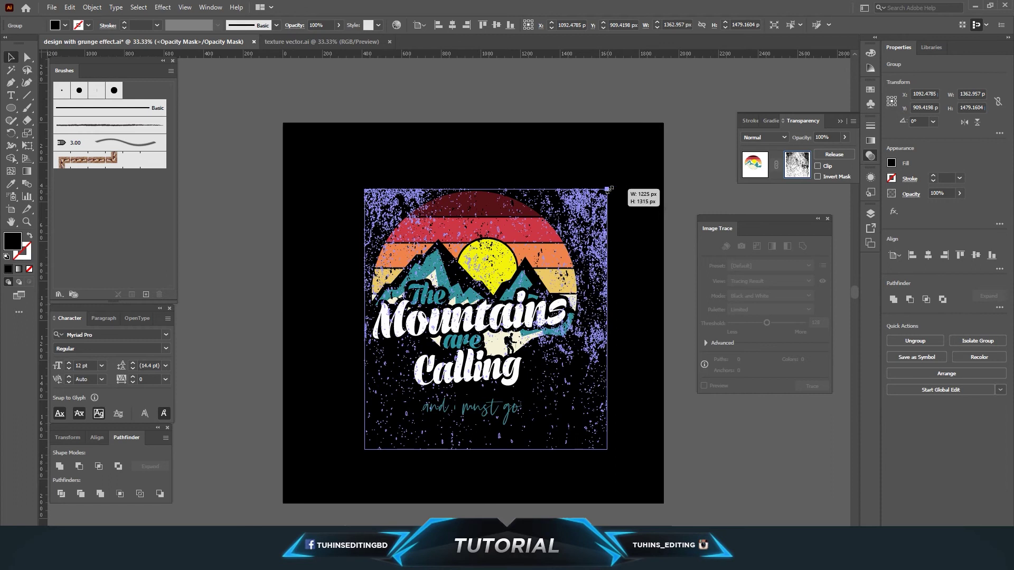
drag(606, 188, 606, 189)
drag(606, 448, 579, 388)
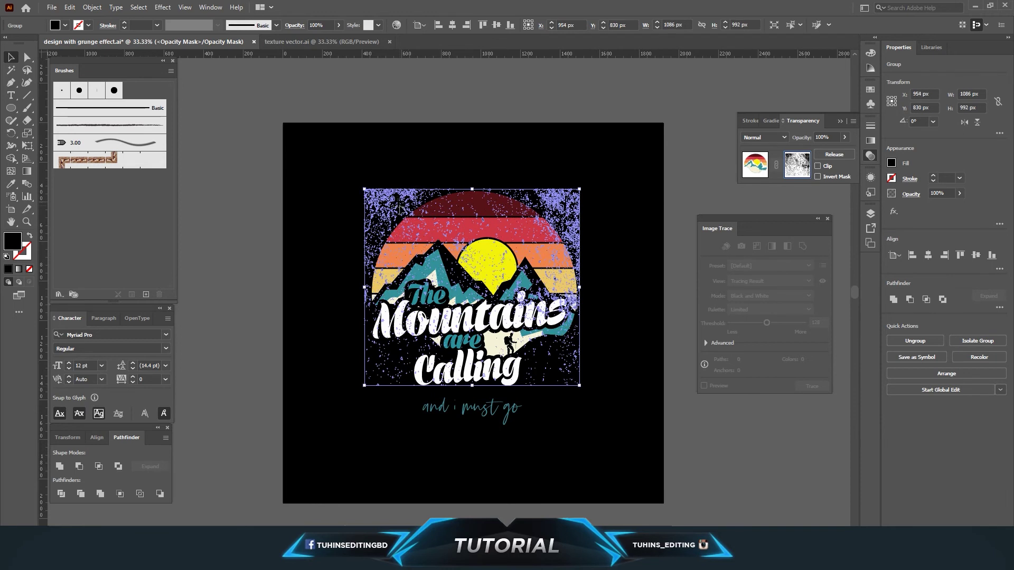
drag(417, 207, 417, 211)
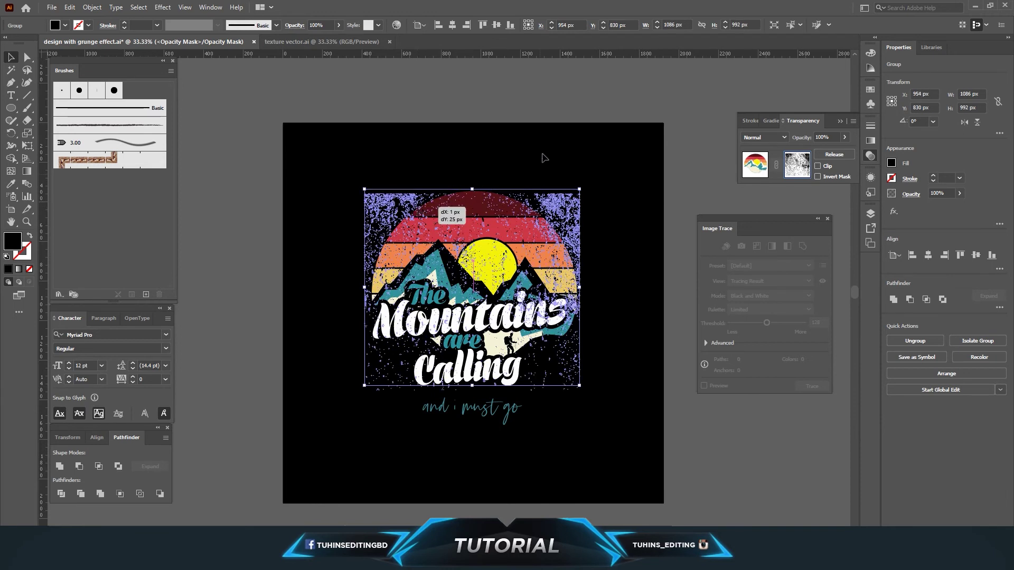
click(544, 150)
click(383, 203)
click(547, 158)
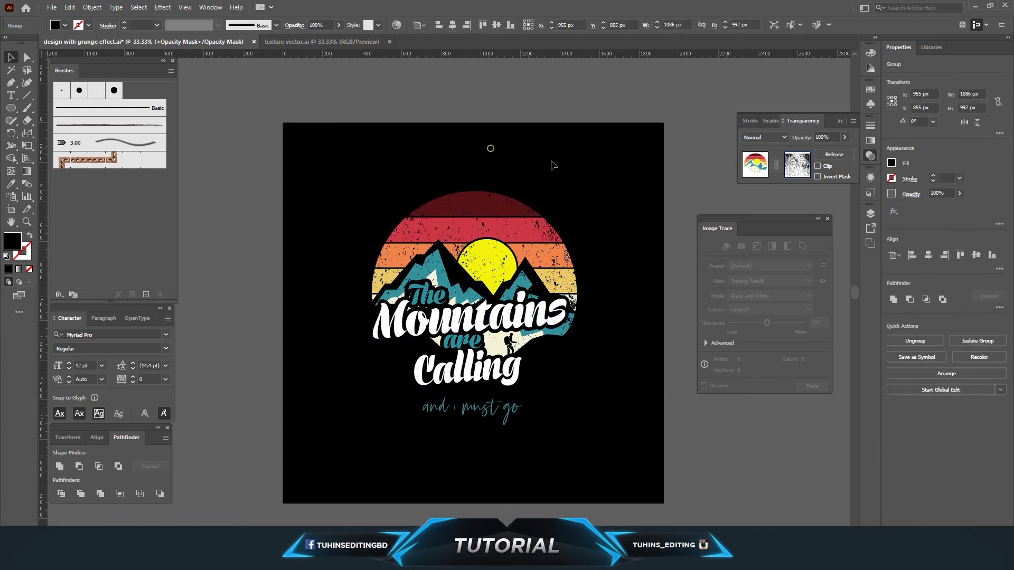
- Close the Image Trace panel and bring back the Layers list
click(871, 214)
click(872, 217)
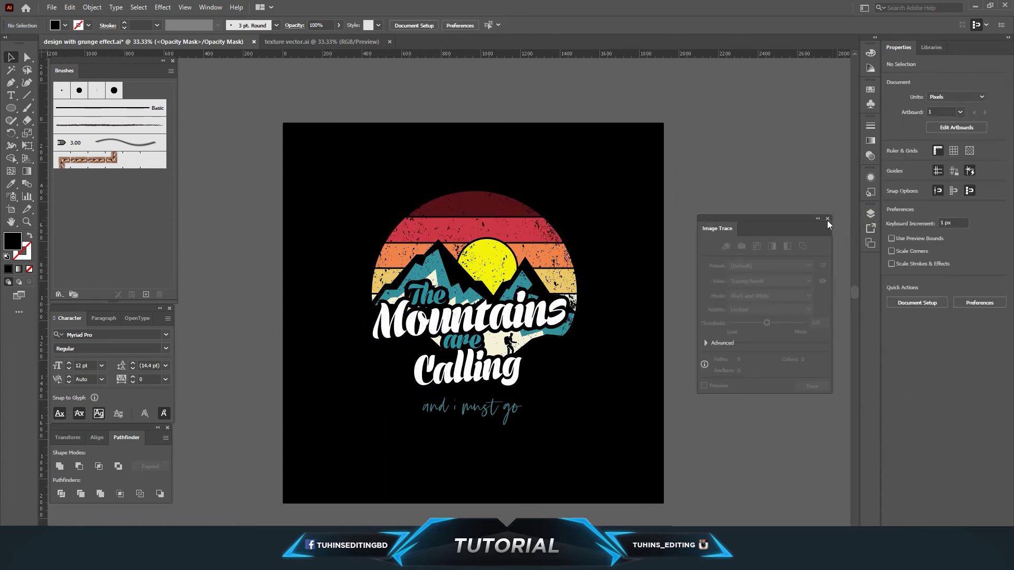
click(827, 221)
click(869, 214)
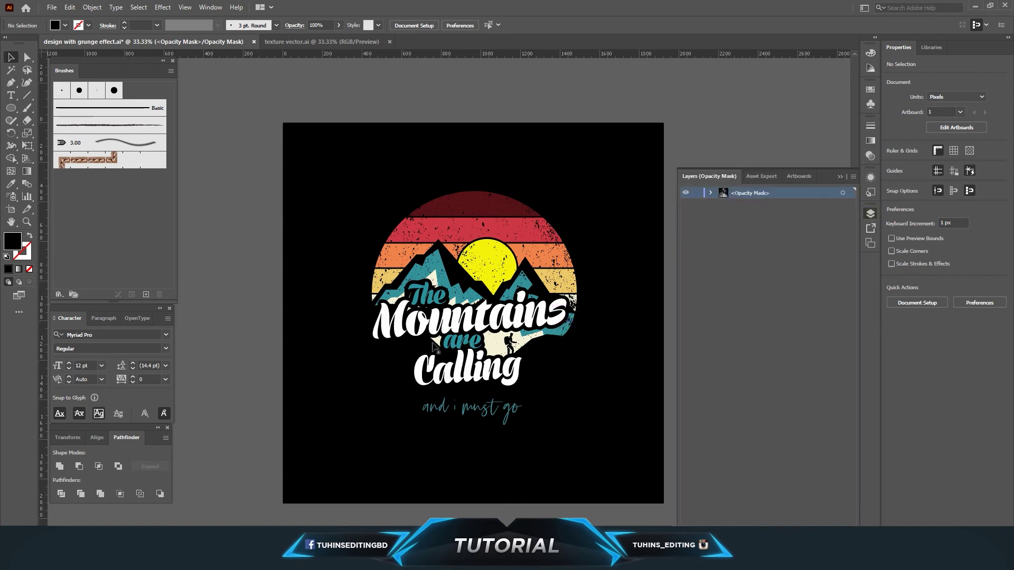
- Exit mask editing via the artwork thumbnail and zoom in on the distressed badge
drag(327, 182, 620, 430)
click(606, 429)
click(871, 156)
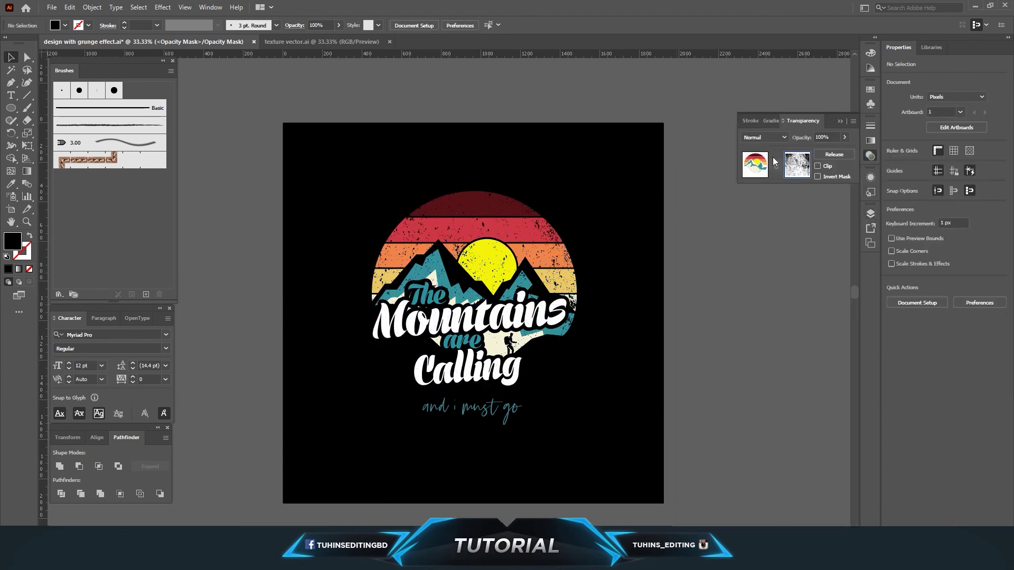
click(755, 165)
click(637, 319)
drag(336, 168, 590, 472)
click(598, 383)
scroll(599, 358, up, 1)
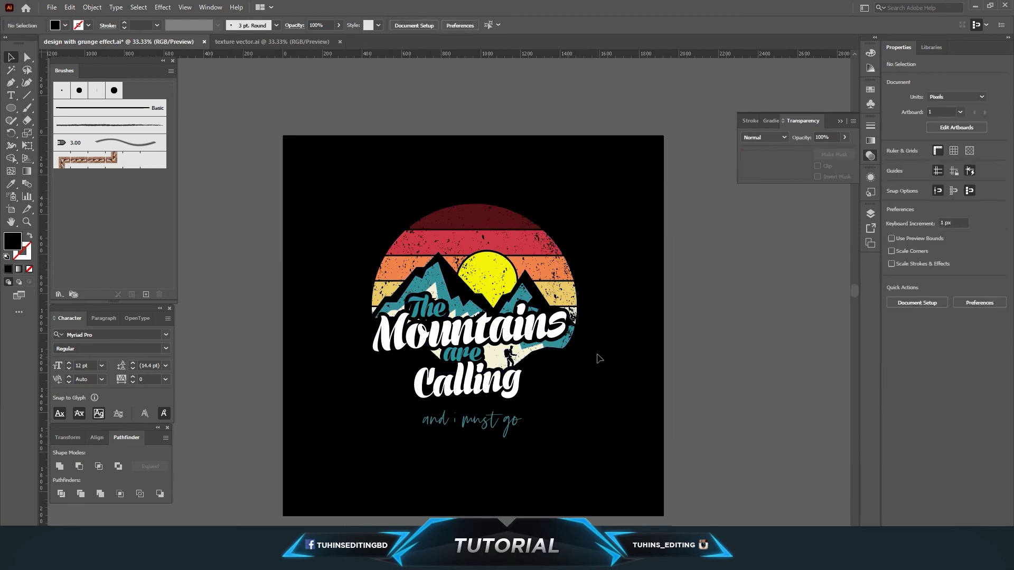
key(ctrl+equal)
key(ctrl+equal)
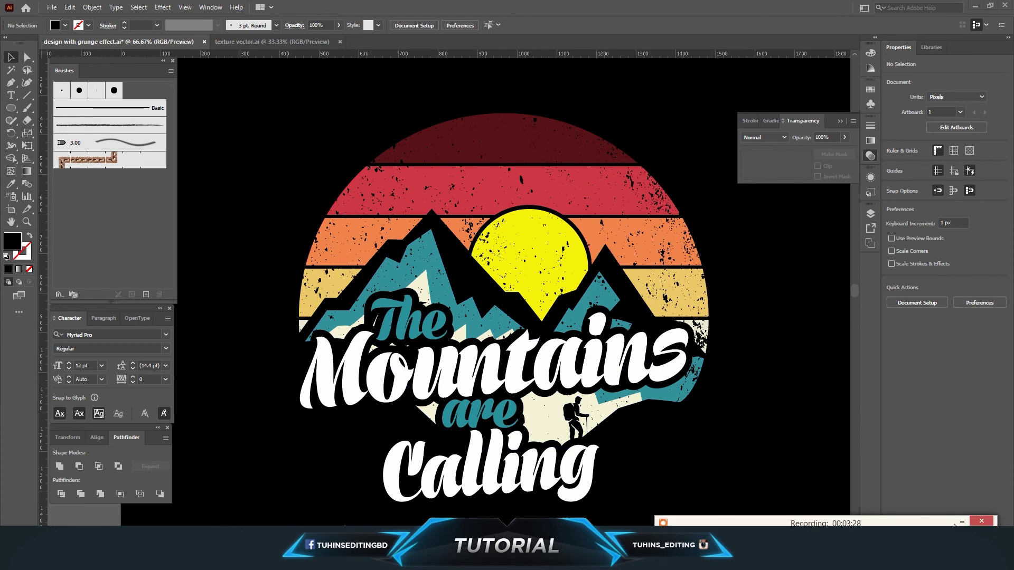
- Preview the badge on white by hiding the black background layer, then show it again
click(962, 522)
click(870, 214)
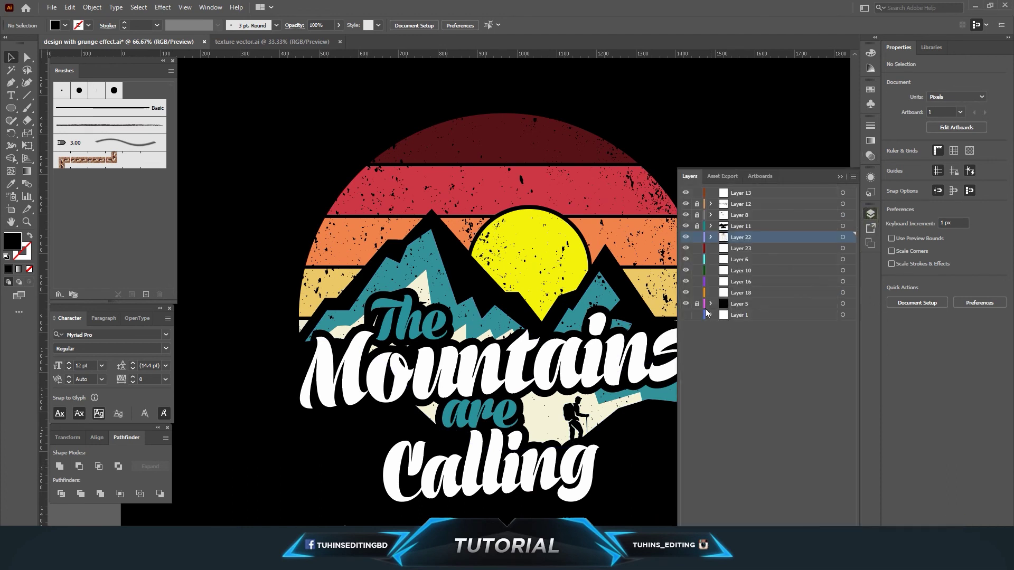
click(686, 304)
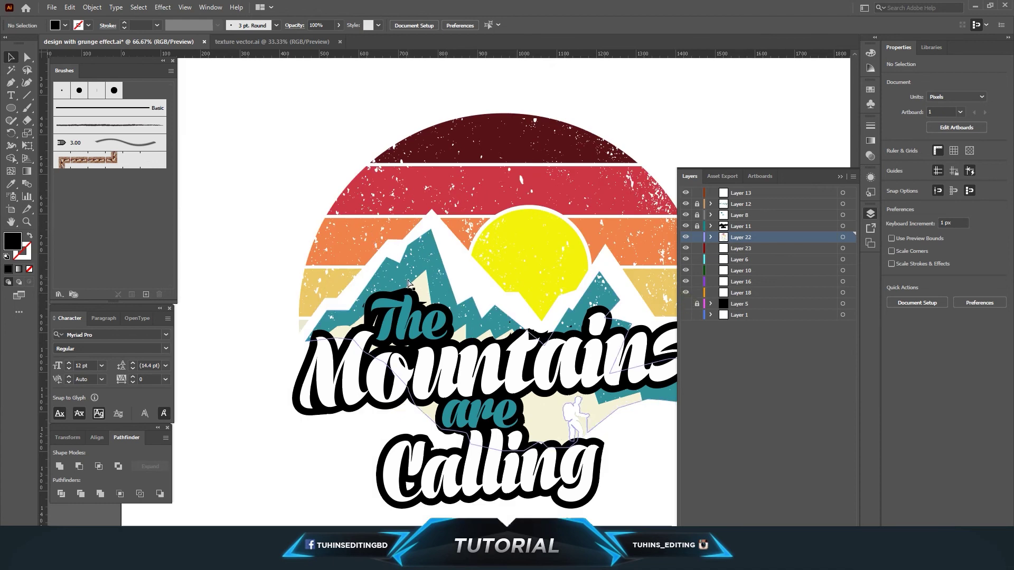
key(ctrl+0)
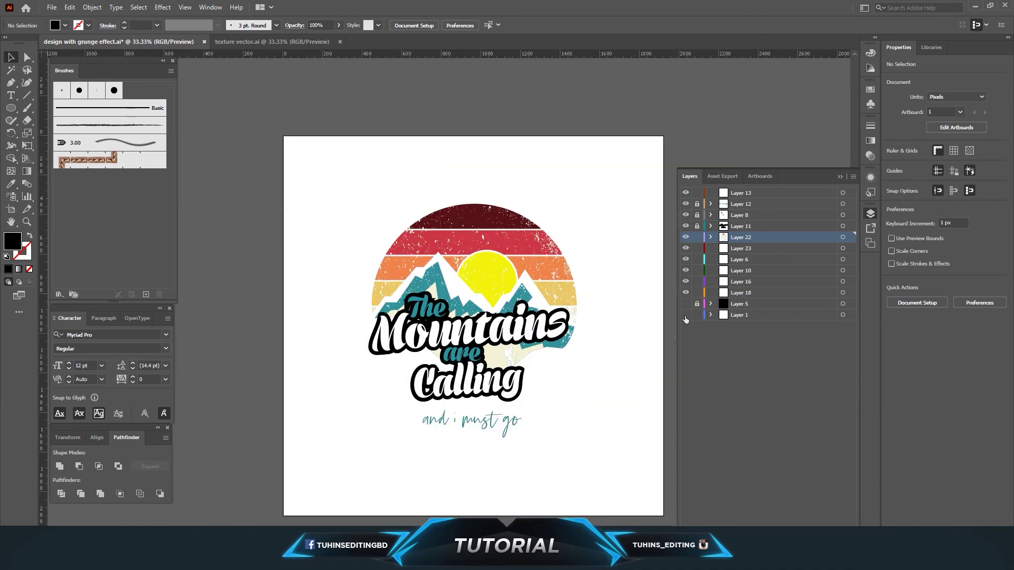
click(686, 304)
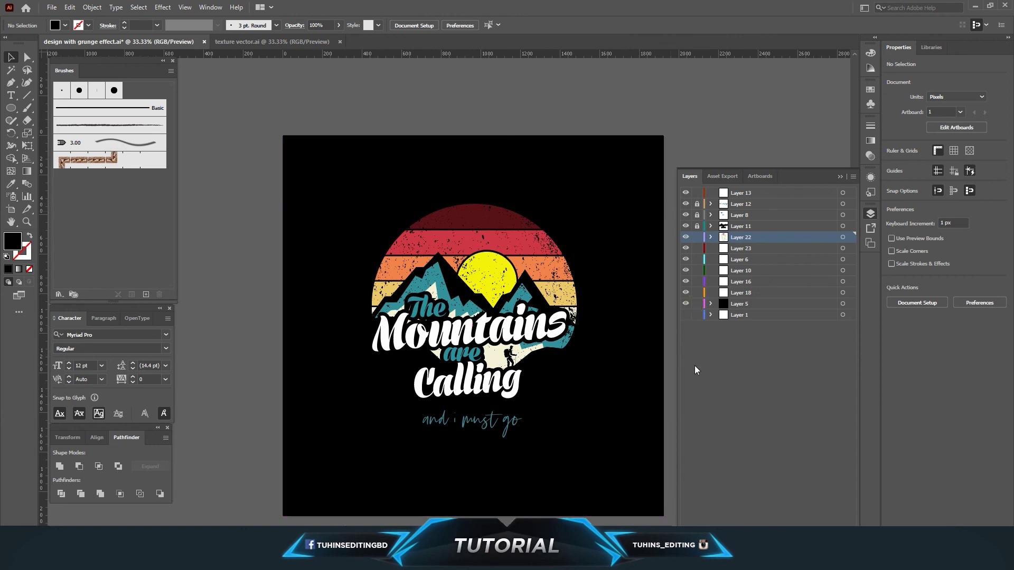
key(ctrl+equal)
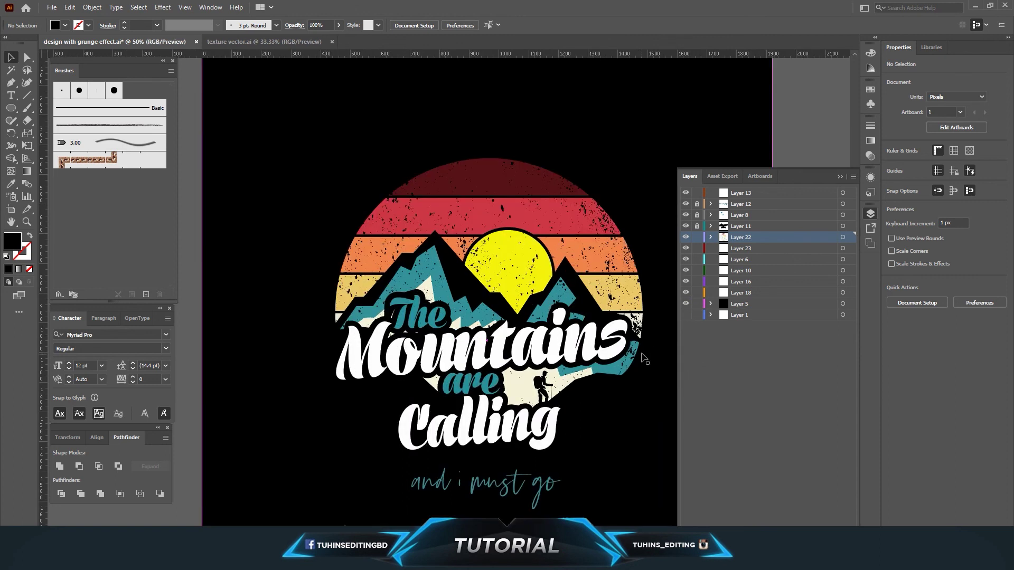
- Hide Layer 1 and its guide lines, recentre the artboard, and save the design file
click(686, 315)
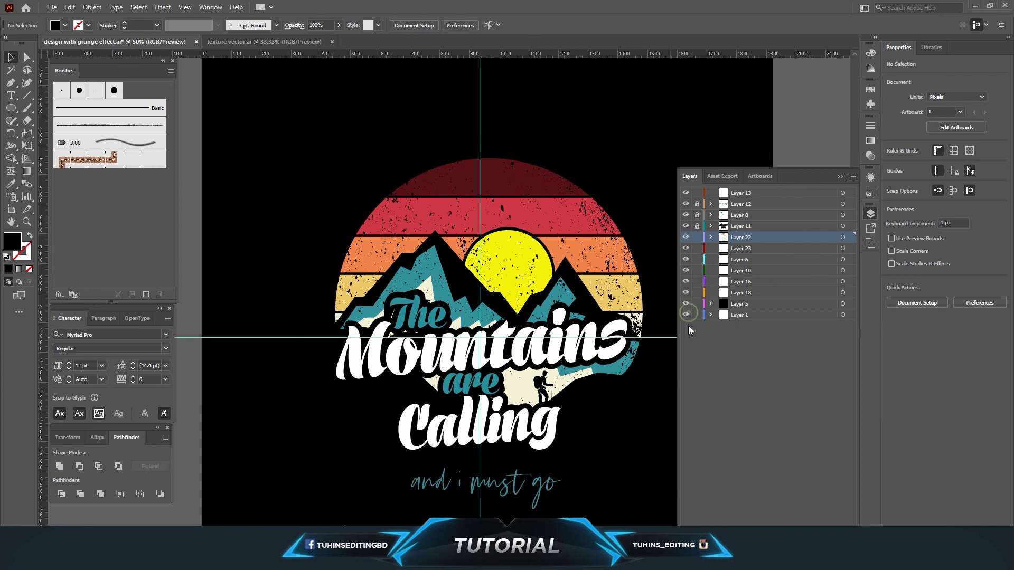
click(687, 315)
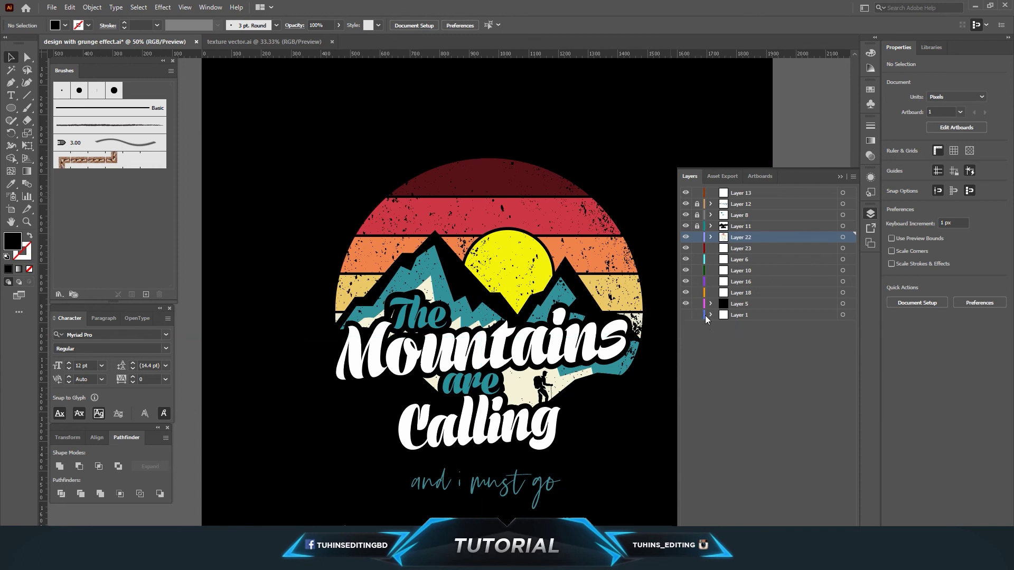
key(ctrl+minus)
key(h)
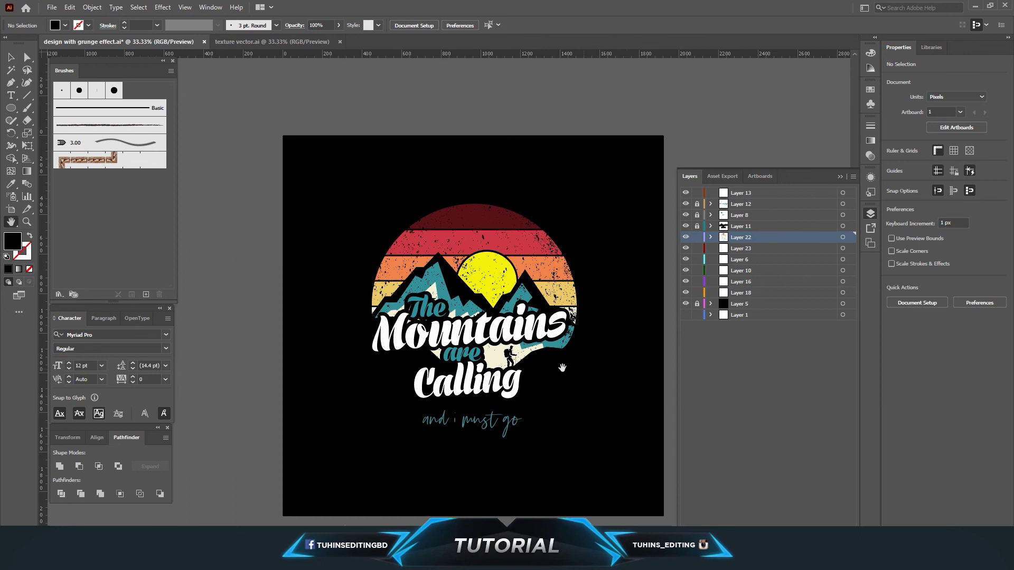
drag(559, 367, 526, 362)
click(51, 6)
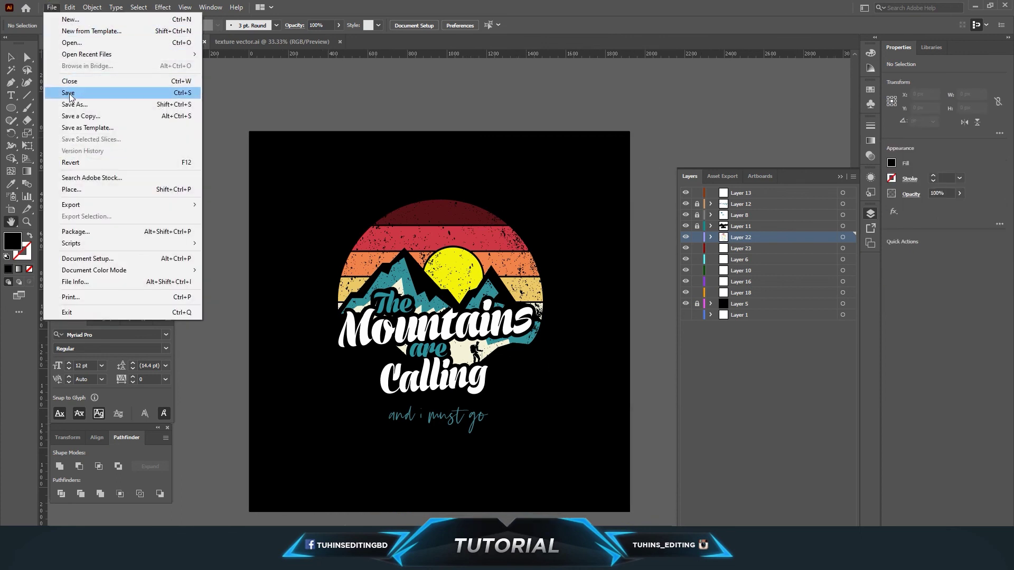
key(Escape)
key(ctrl+s)
key(v)
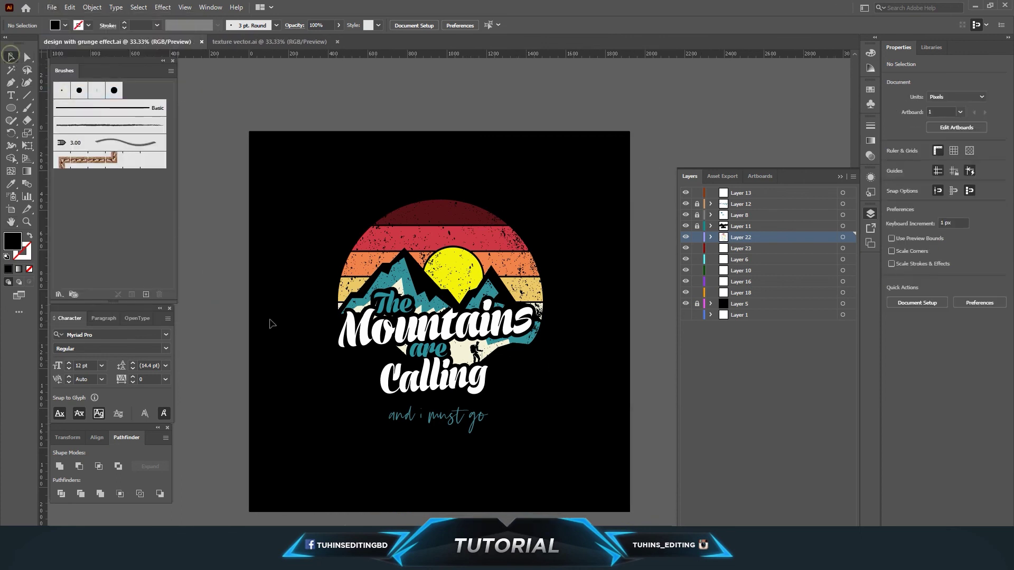